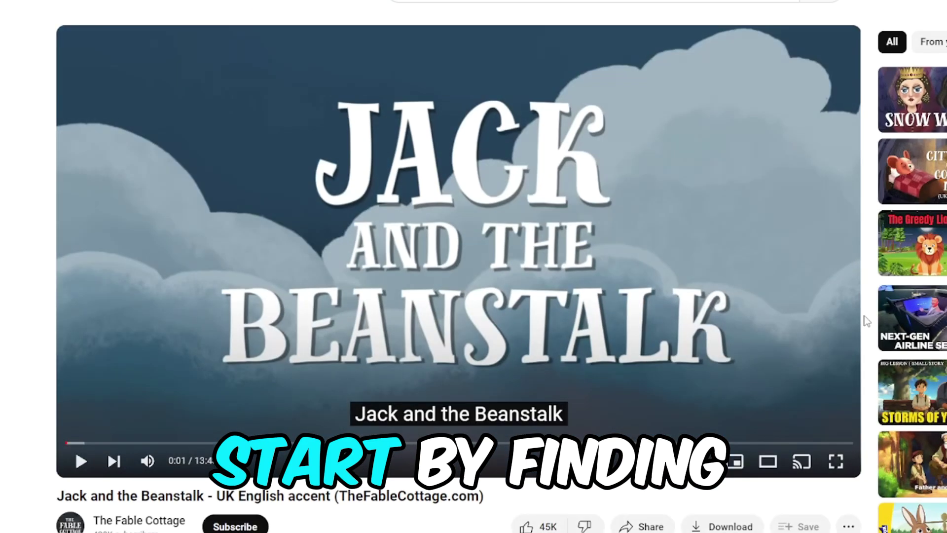
Examine the Jack and the Beanstalk video's title, view count, likes and description.
scroll(483, 264, down, 1)
scroll(484, 264, down, 5)
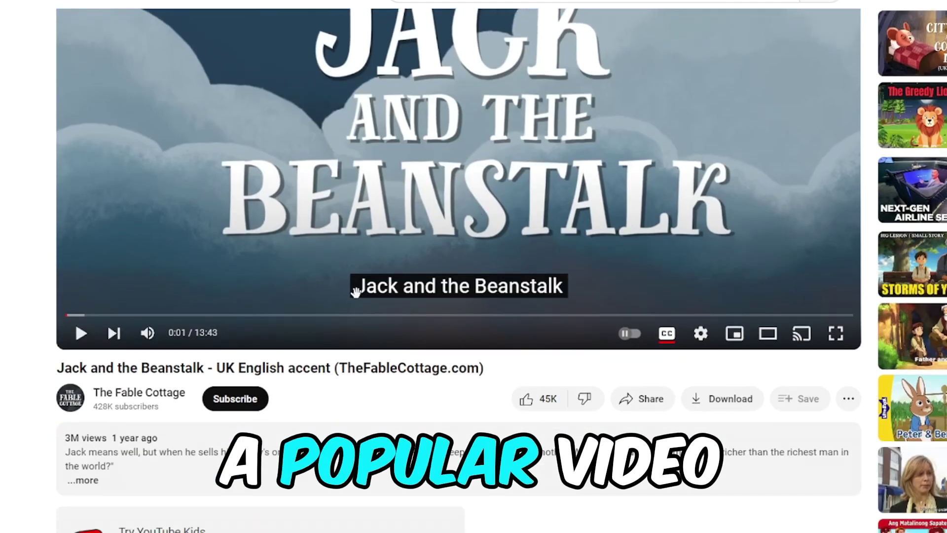
scroll(63, 267, down, 1)
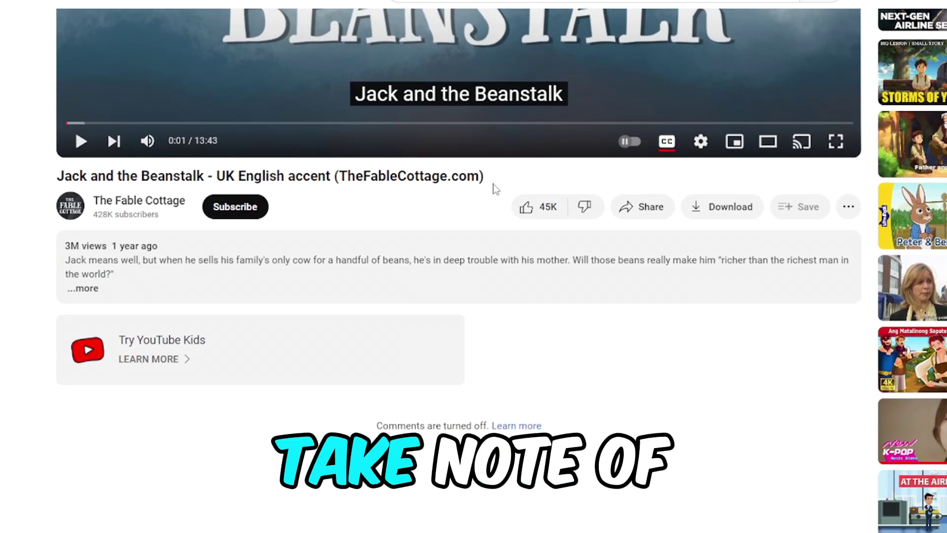
drag(508, 178, 213, 177)
click(56, 193)
triple_click(59, 178)
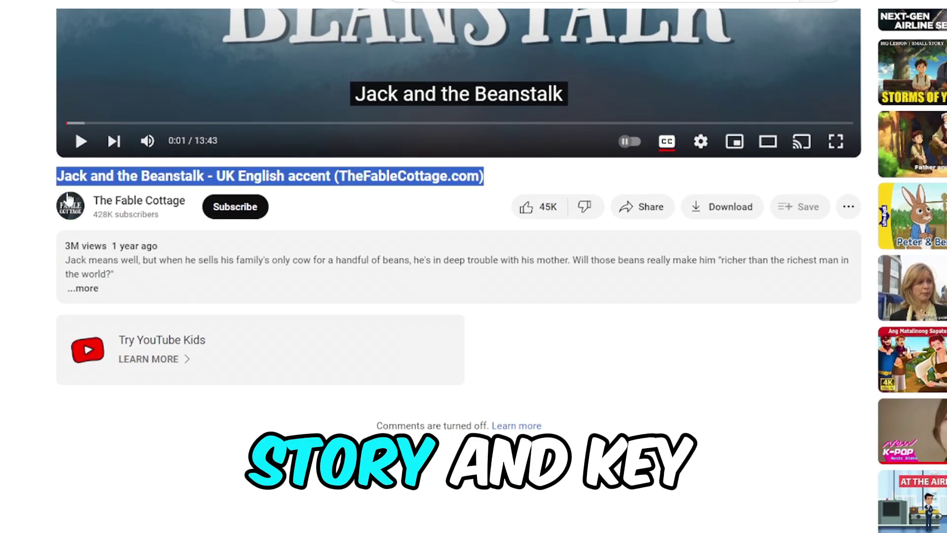
Open The Fable Cottage channel and look through its fairy-tale videos.
click(123, 203)
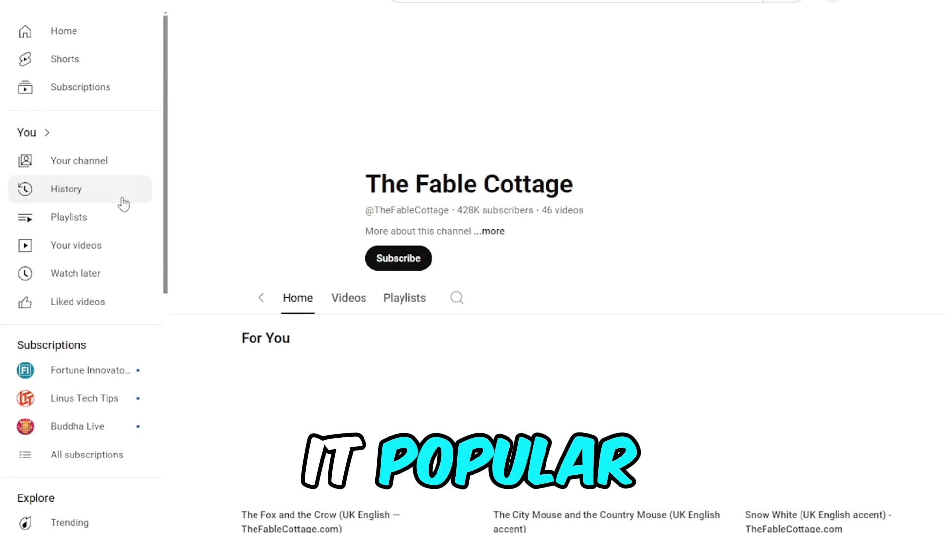
scroll(493, 239, down, 5)
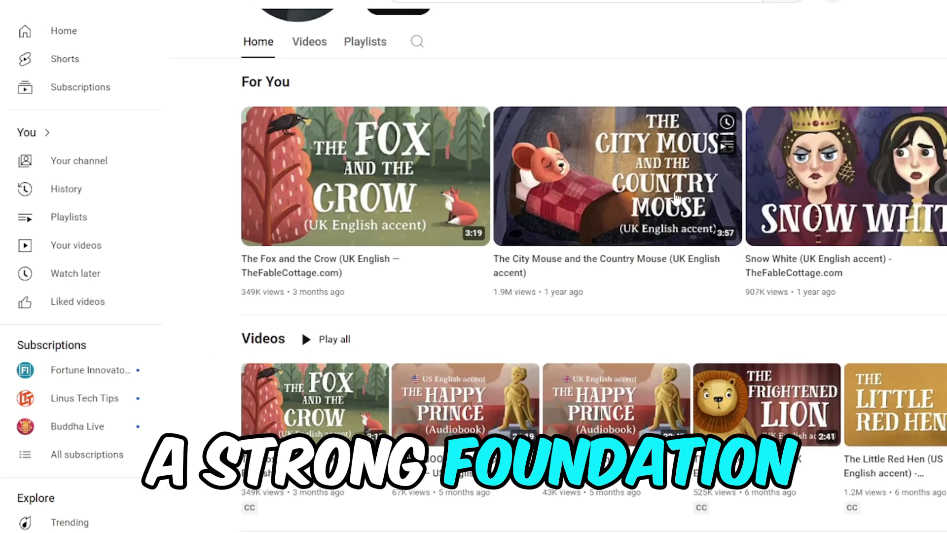
scroll(676, 197, down, 4)
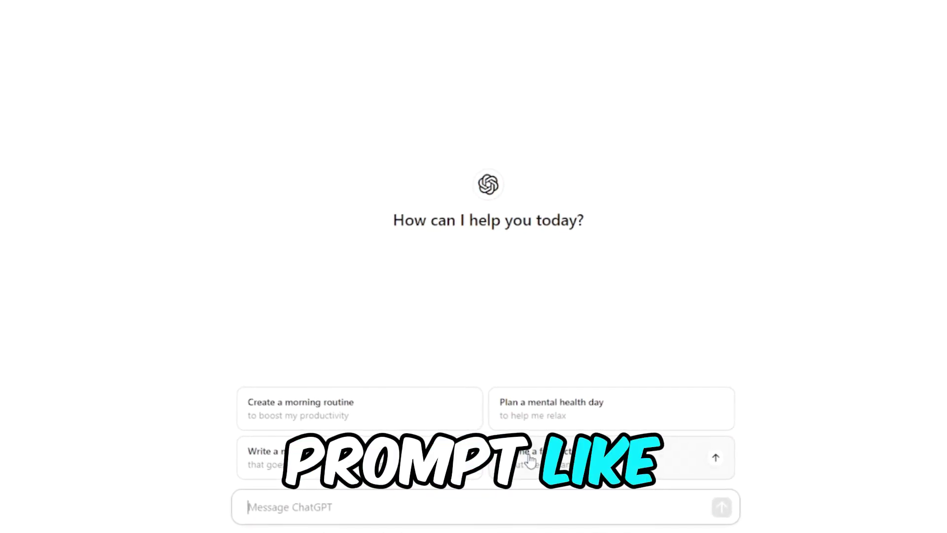
Switch to ChatGPT and ask it to "create an interersting story similar to jack and the beanstalk".
text(create an in)
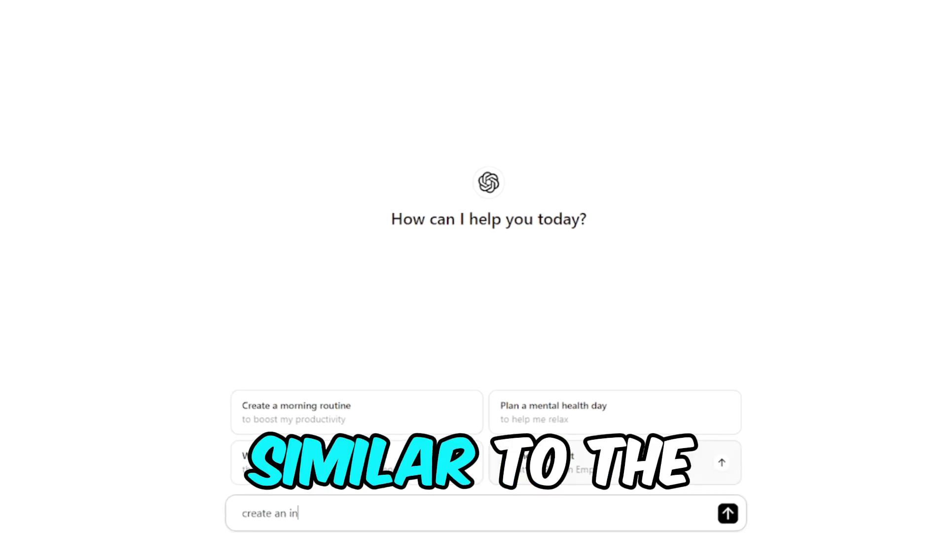
text(terersting story similar)
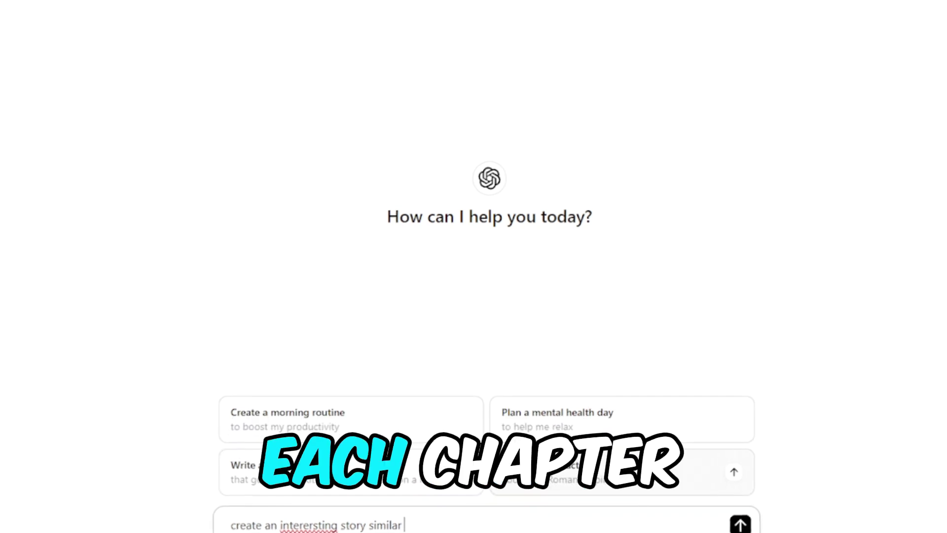
text( to)
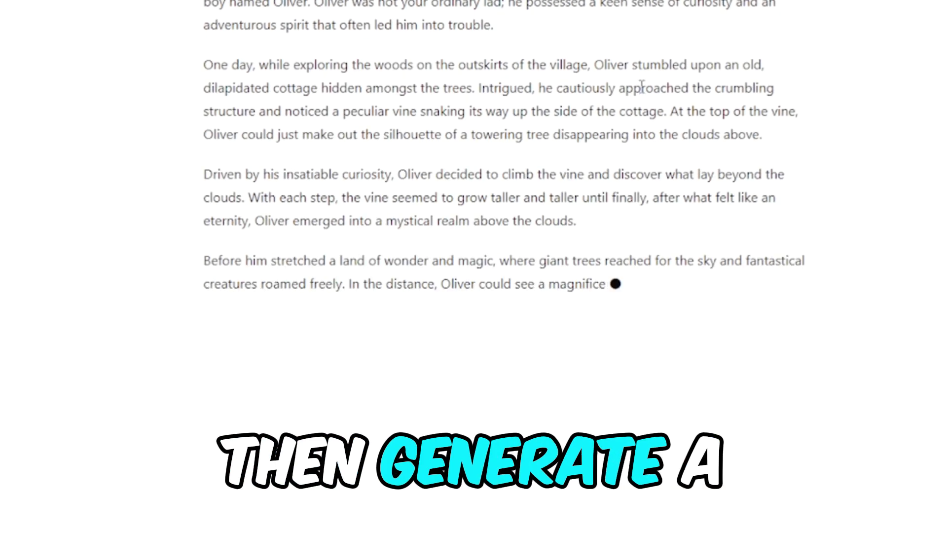
Read through the generated story about Oliver from the opening paragraphs to the ending.
drag(202, 2, 546, 397)
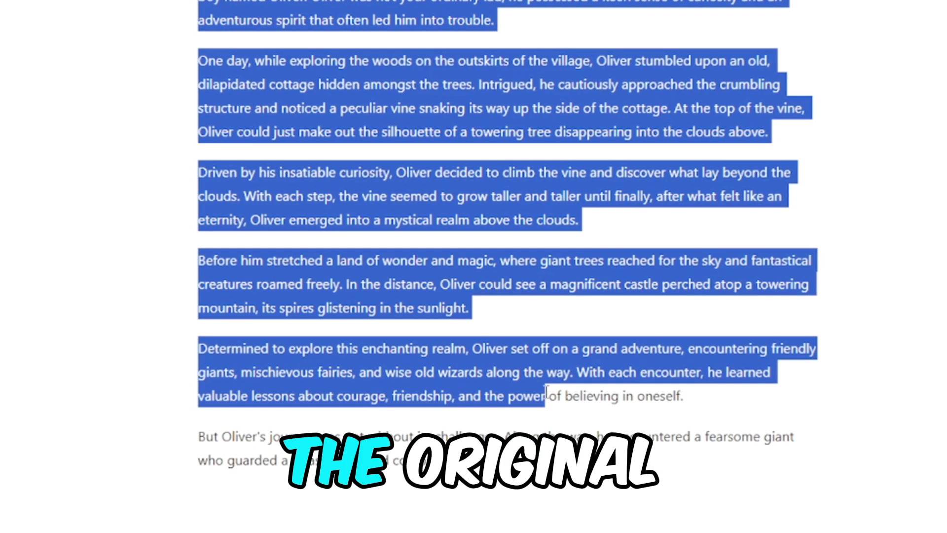
click(863, 186)
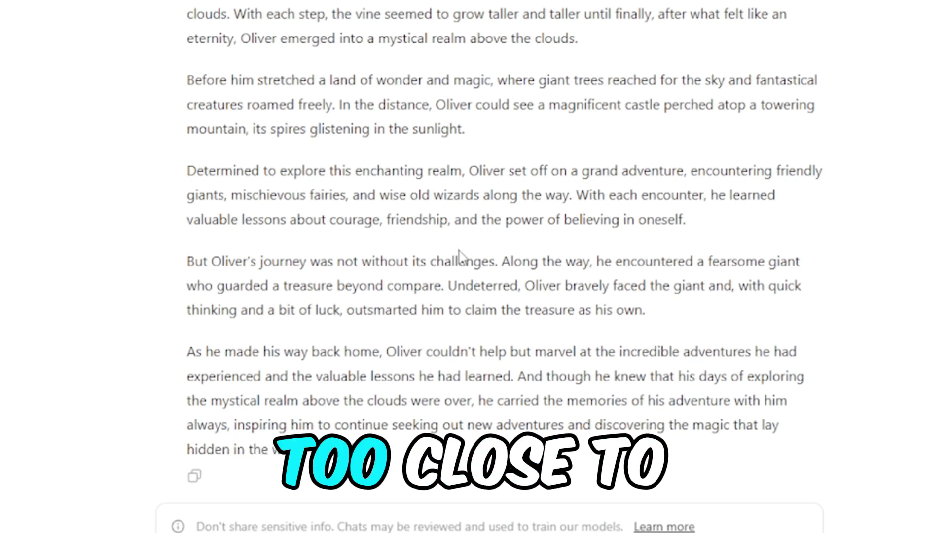
scroll(461, 254, up, 3)
scroll(428, 246, down, 2)
scroll(427, 245, down, 1)
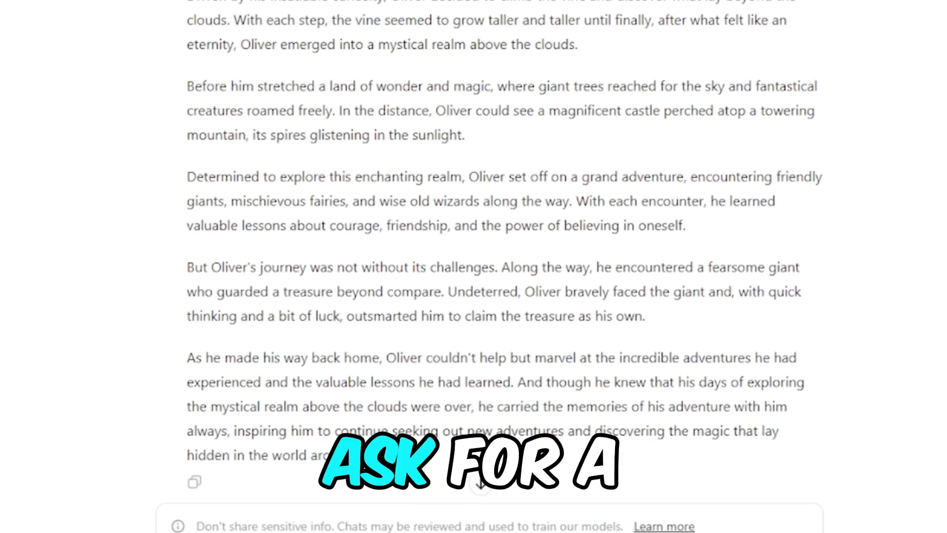
scroll(577, 291, up, 4)
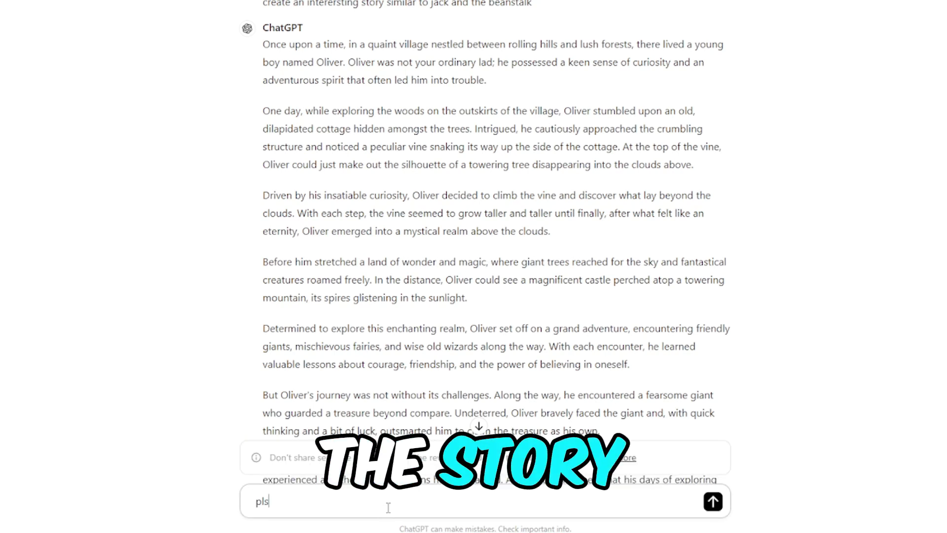
Send the follow-up prompt "pls provide a different veresion of the story".
text(ovide a different veresion of)
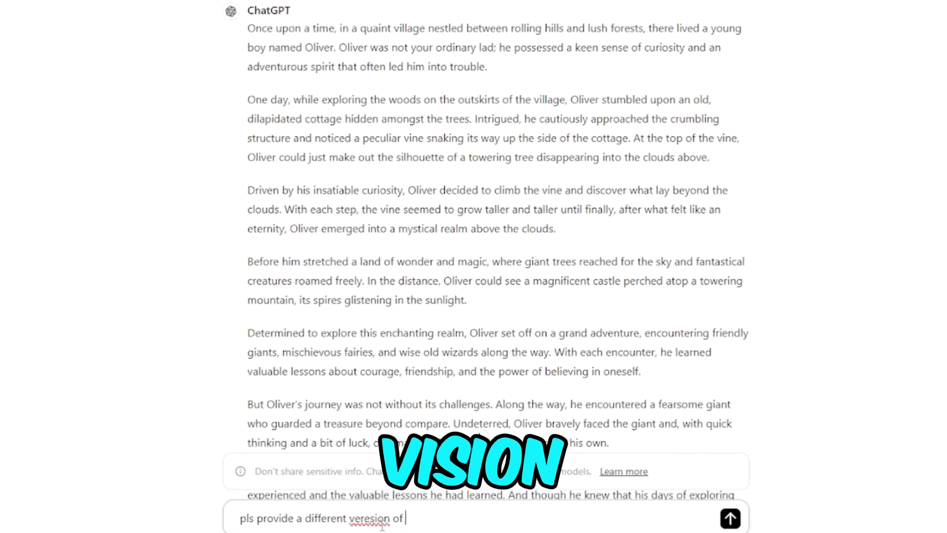
text( the story)
key(Return)
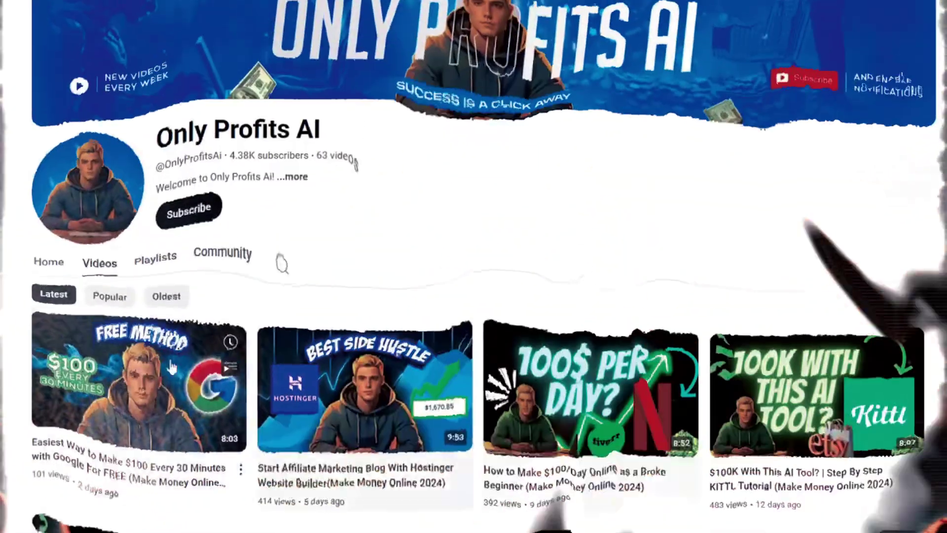
Look through the uploaded videos of the Only Profits AI channel on YouTube.
scroll(403, 207, down, 1)
scroll(630, 185, down, 8)
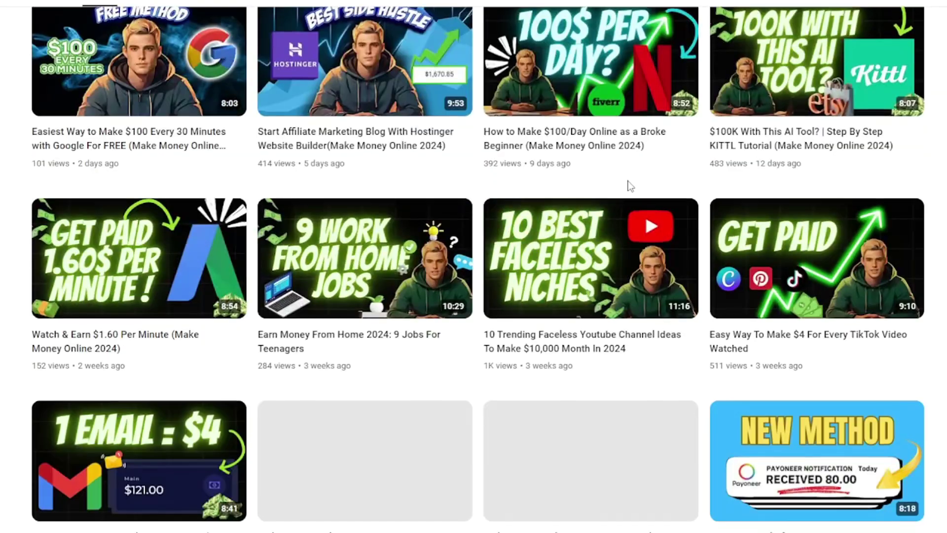
scroll(711, 215, down, 2)
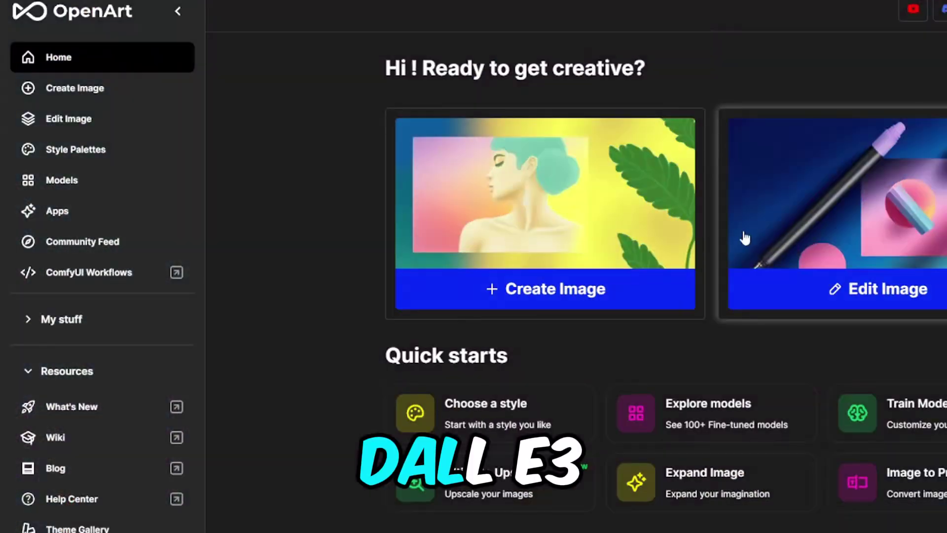
Look over OpenArt's home page, including its featured apps, models and community images.
scroll(745, 239, down, 6)
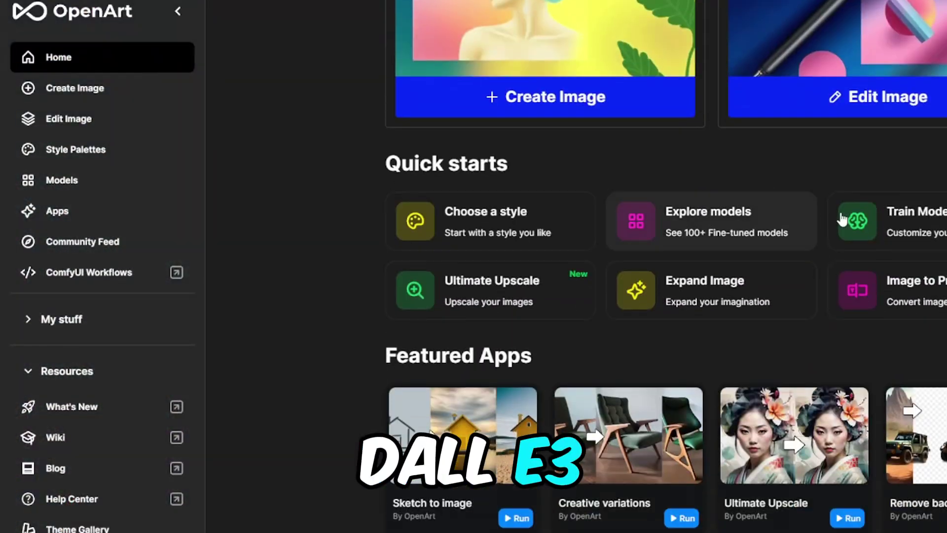
scroll(747, 260, down, 10)
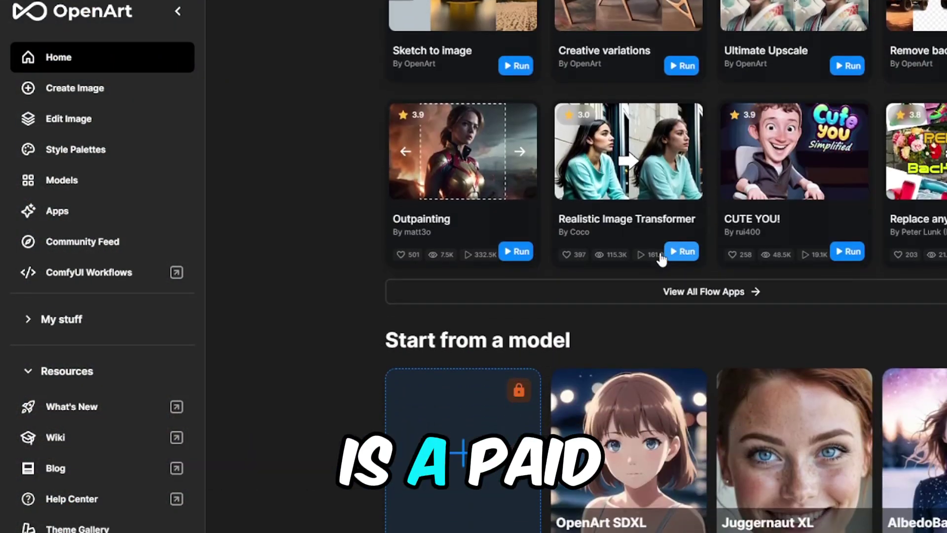
scroll(553, 261, down, 3)
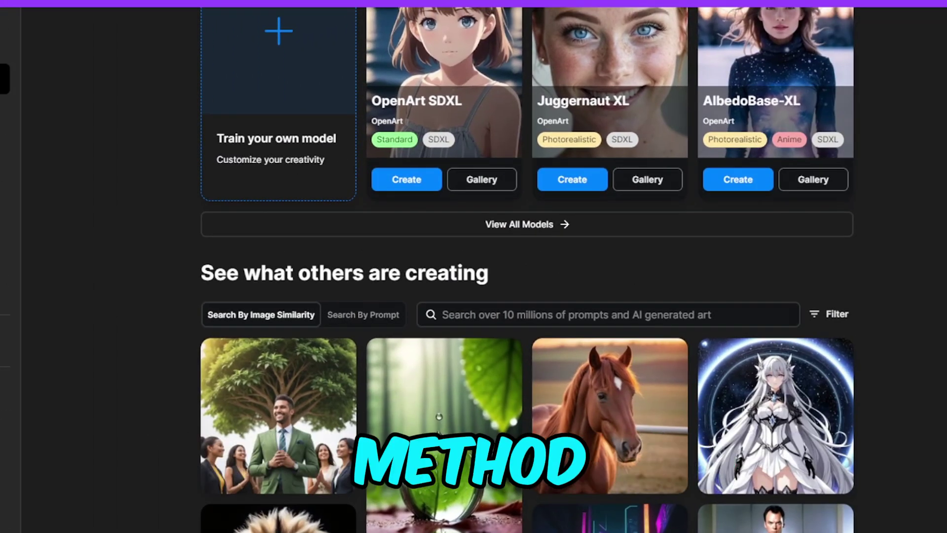
scroll(830, 265, down, 10)
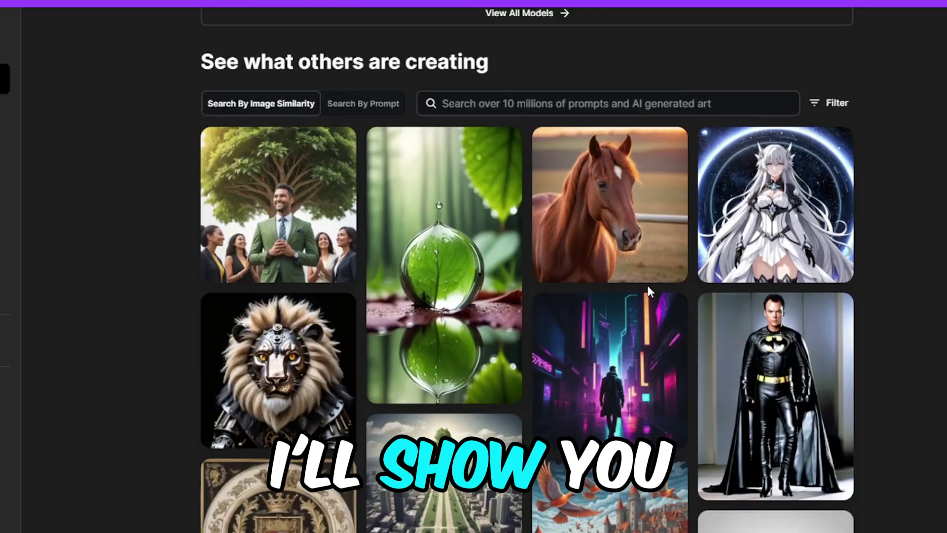
scroll(644, 292, down, 6)
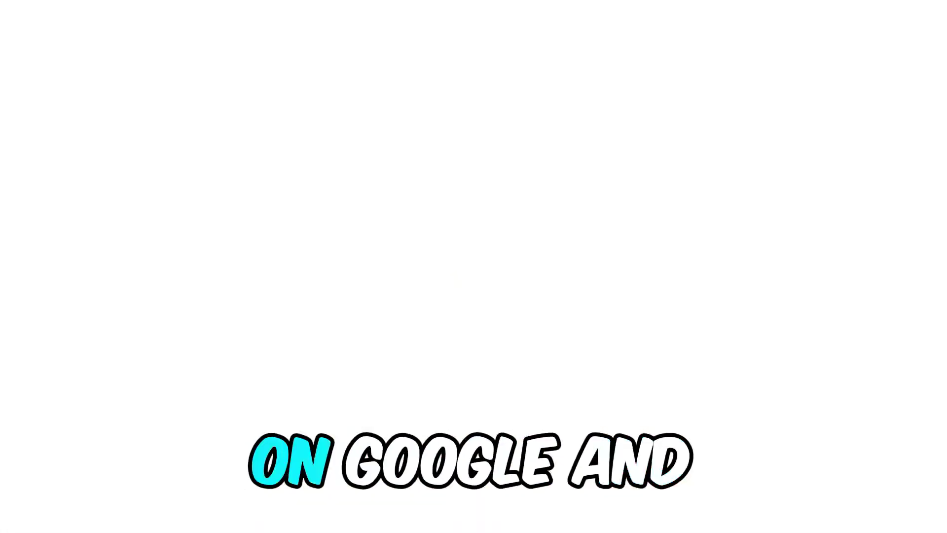
Switch to Microsoft Bing, show the account sign-in options and open Copilot.
scroll(338, 143, down, 3)
scroll(316, 131, up, 3)
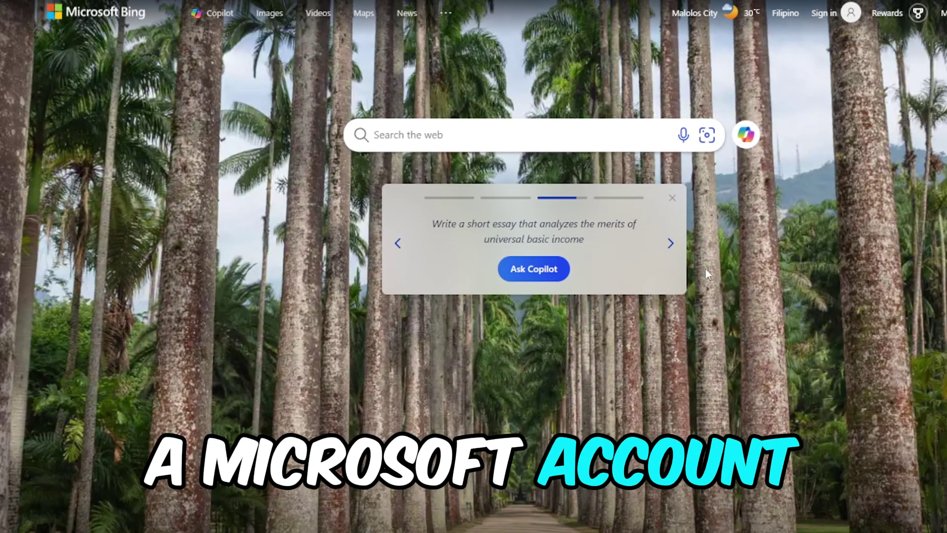
click(851, 13)
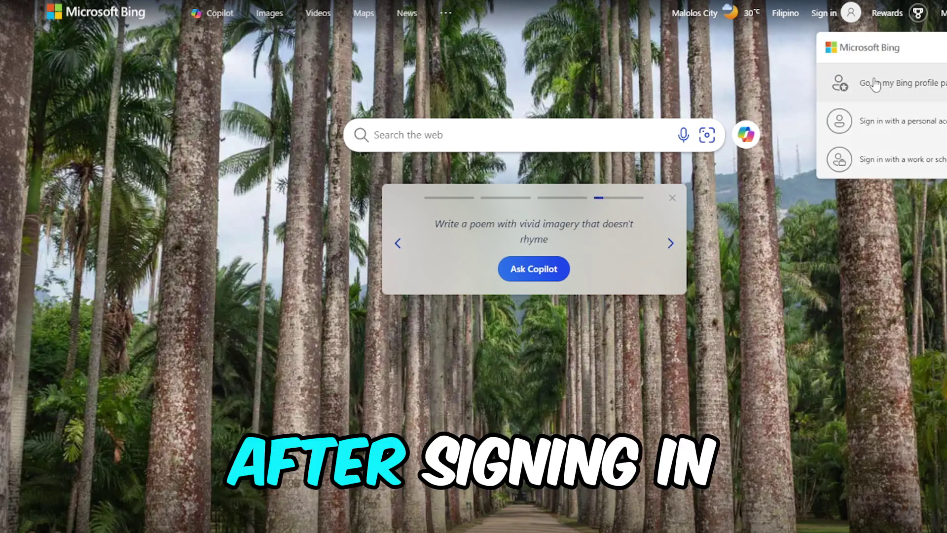
click(215, 13)
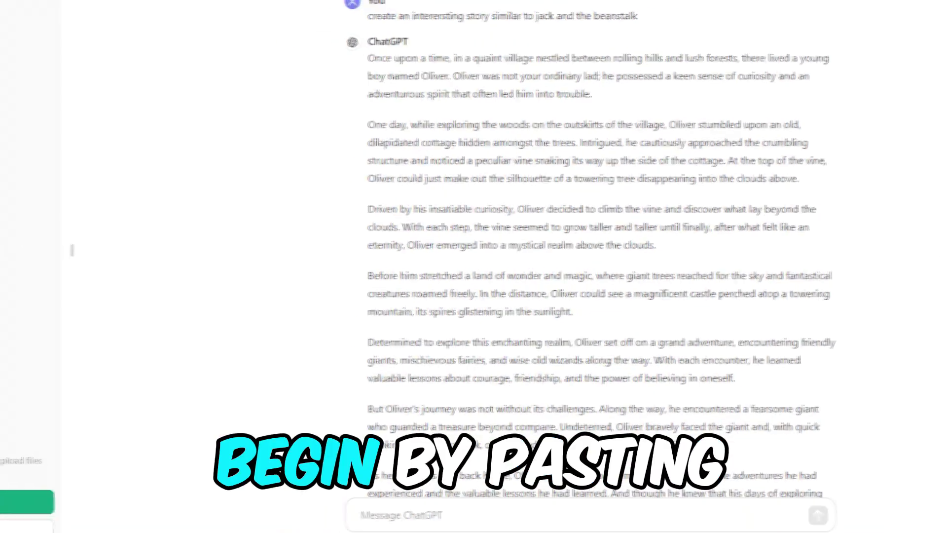
Highlight the story's opening paragraph in ChatGPT, and in Copilot write a request starting "hey i want to create a series of images".
drag(651, 96, 353, 66)
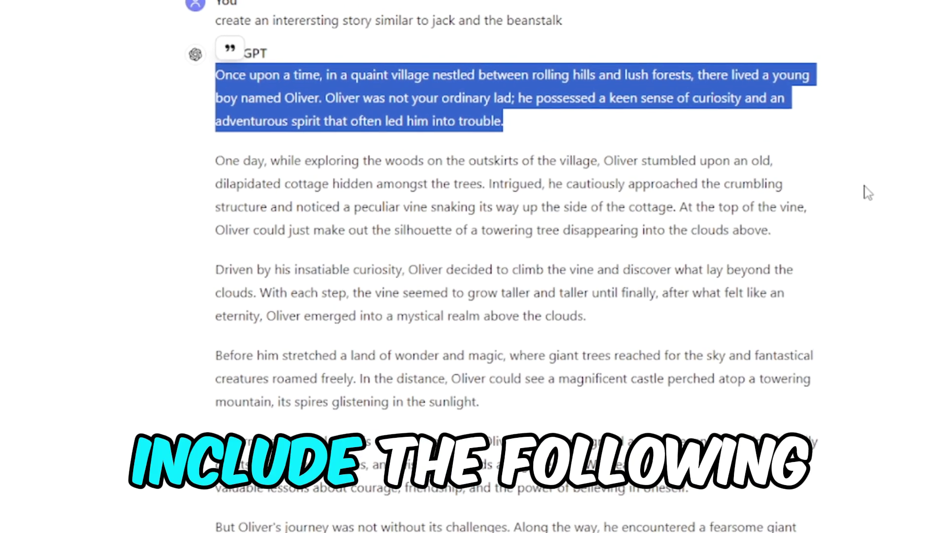
click(870, 171)
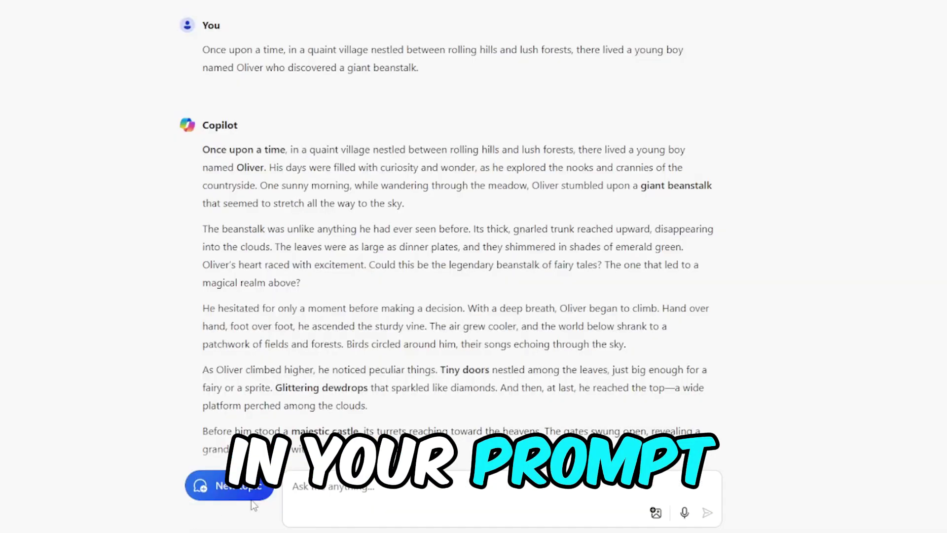
click(380, 492)
text(hey i w)
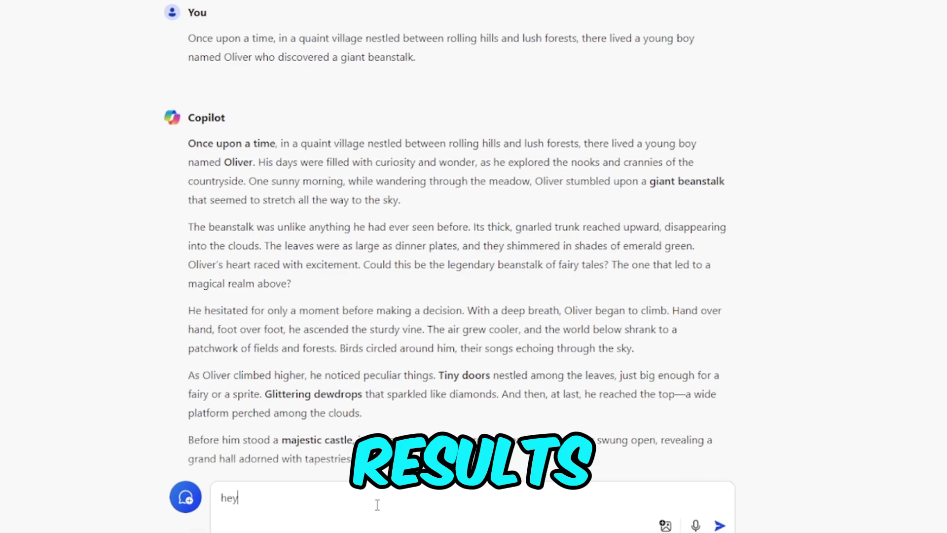
text(ant to create a)
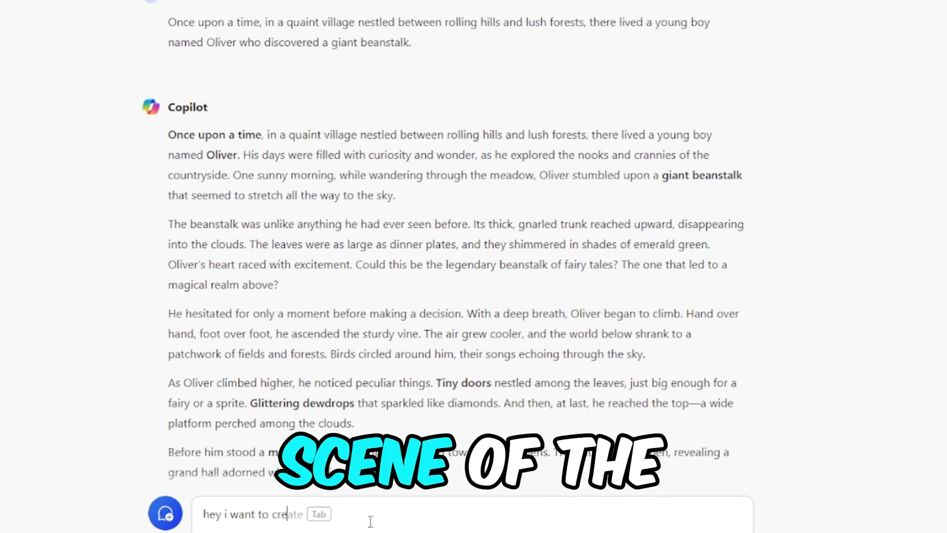
text( series of images or)
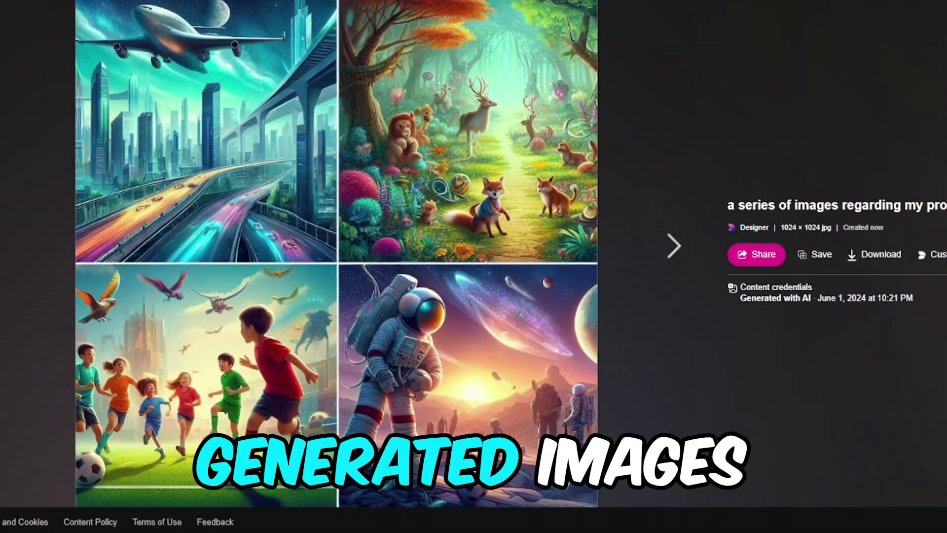
View the generated image collages one after another at enlarged size.
click(669, 247)
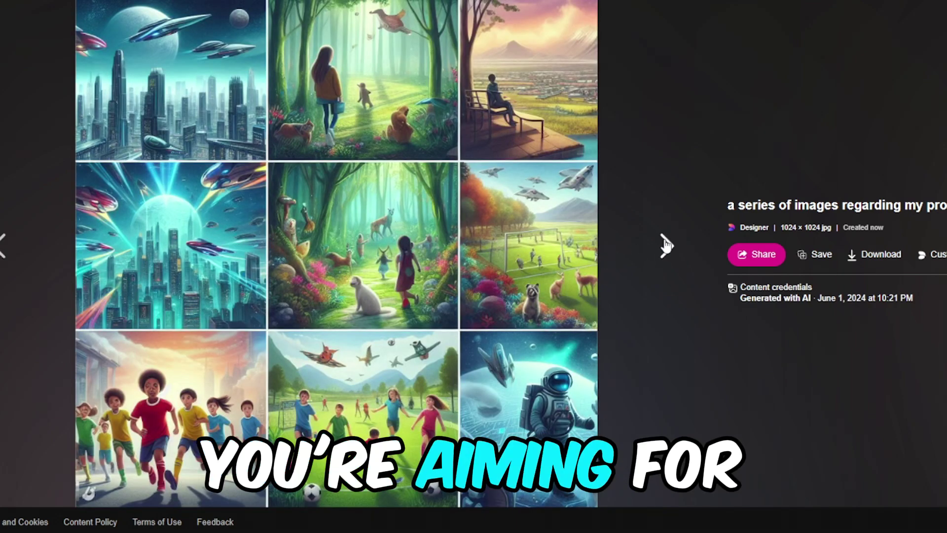
click(667, 245)
click(670, 244)
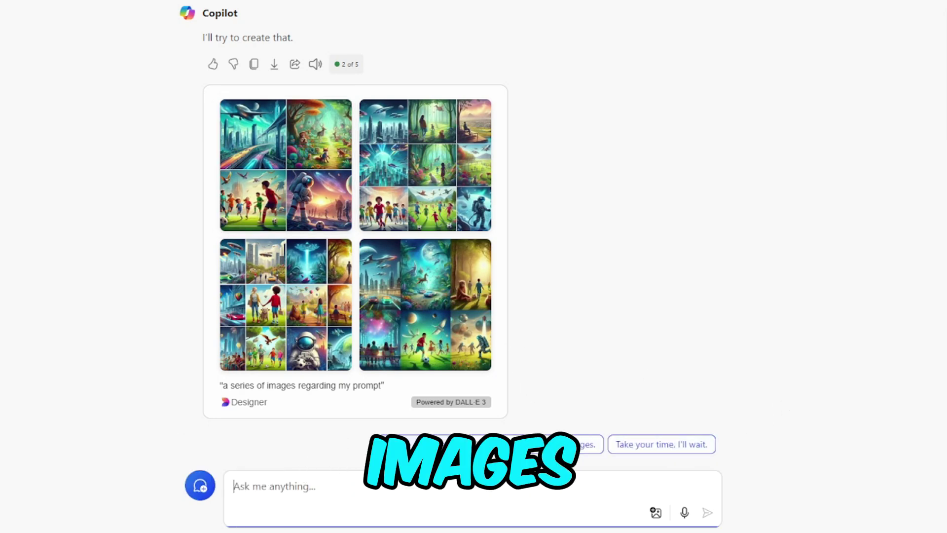
Reply "Please go ahead!" to Copilot and open the lower-left collage of the generated image set.
click(496, 444)
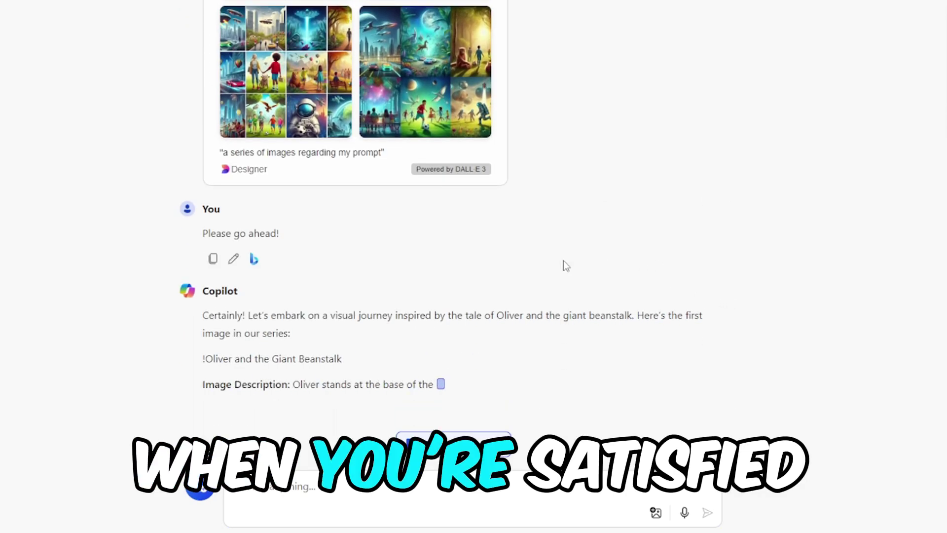
scroll(674, 277, up, 7)
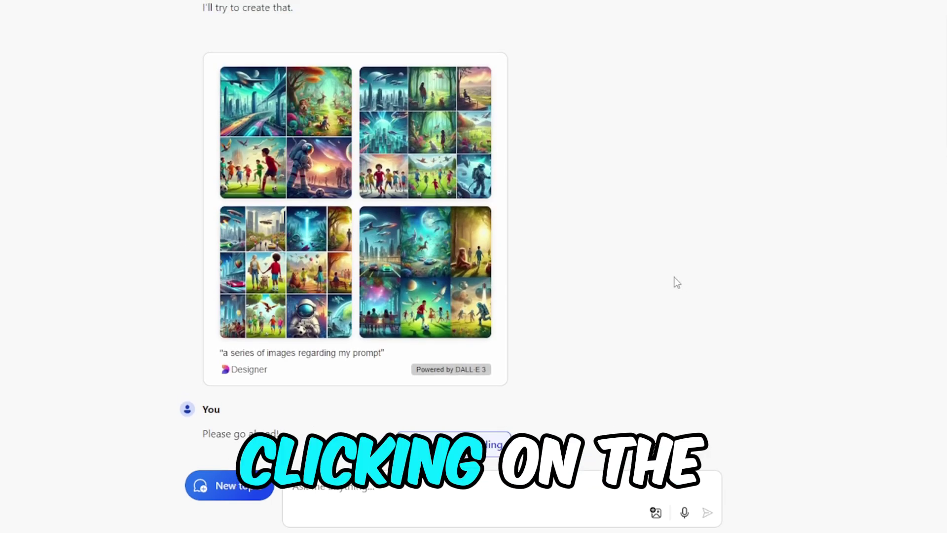
click(316, 280)
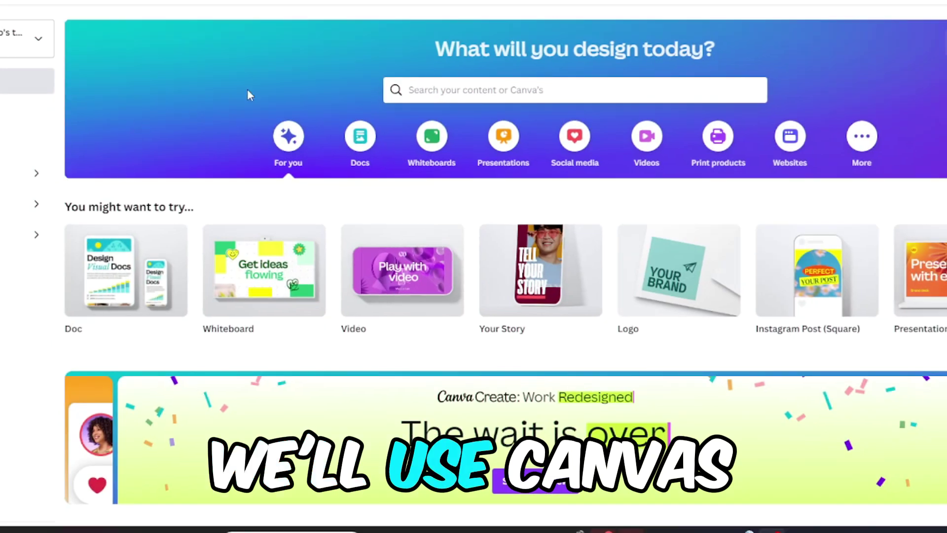
scroll(558, 103, down, 6)
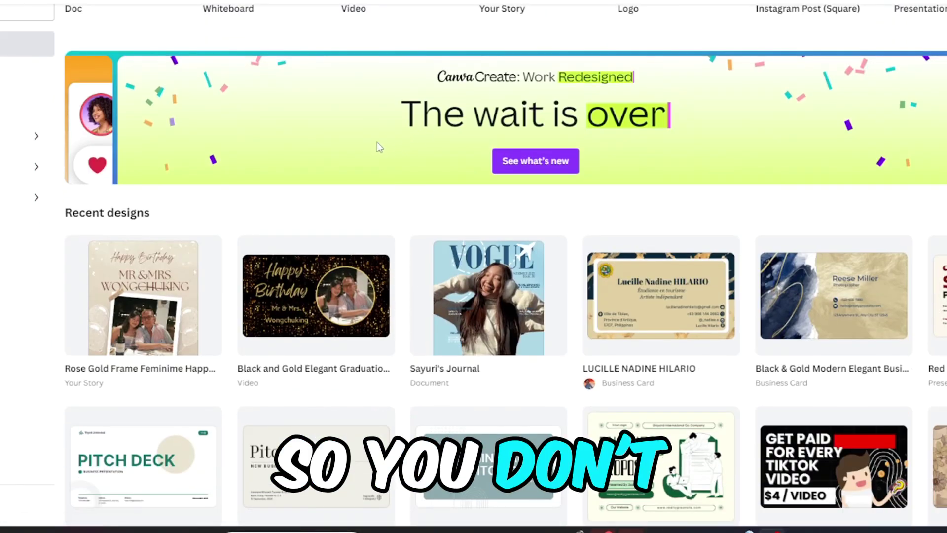
scroll(542, 153, down, 8)
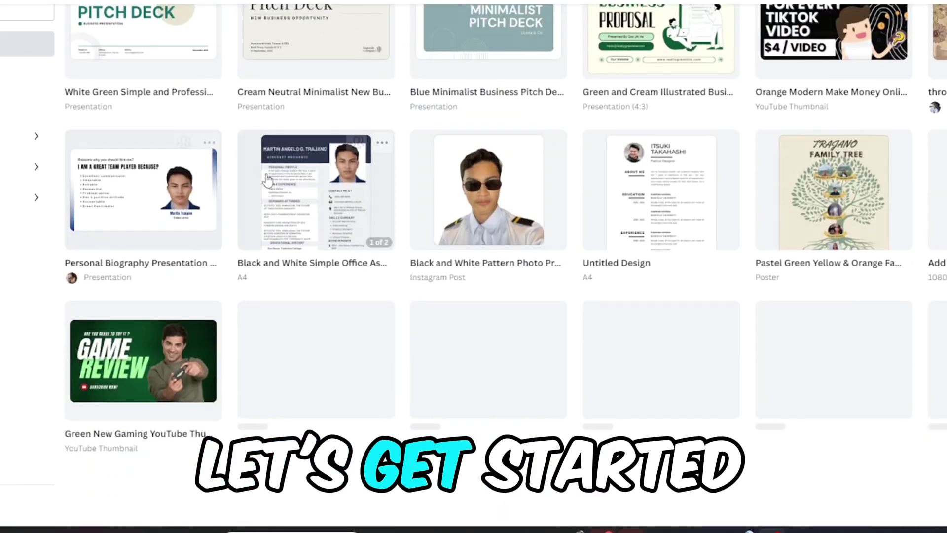
scroll(276, 179, up, 5)
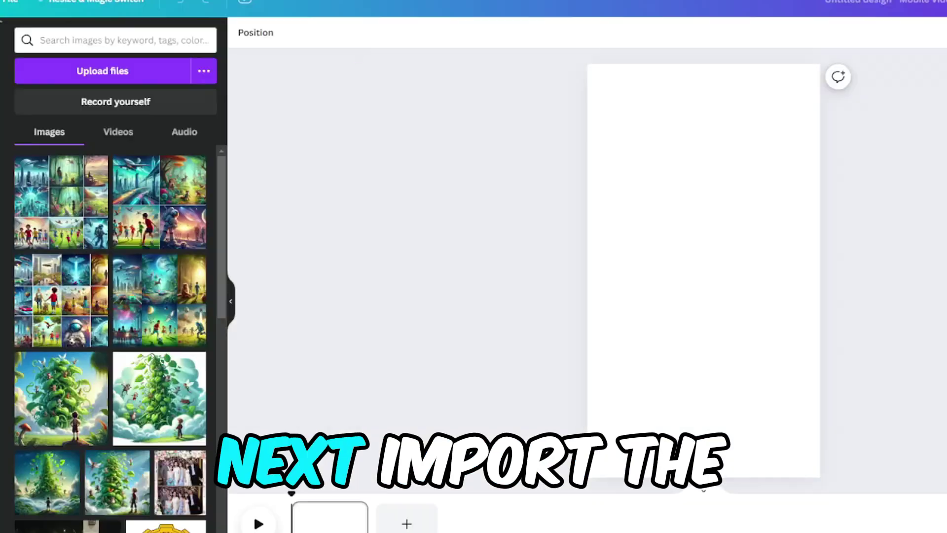
Select the story image files on the computer and upload them for use in the mobile video design.
scroll(97, 229, down, 4)
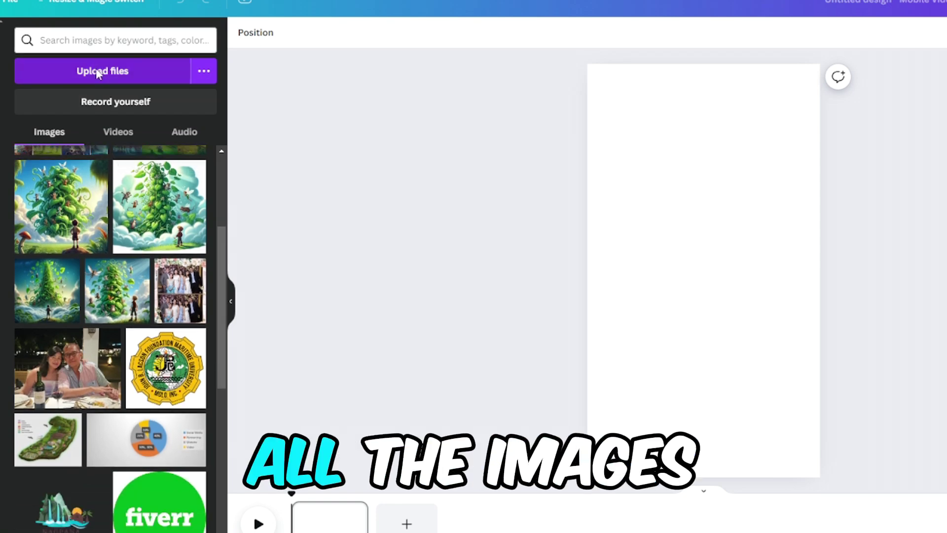
click(97, 71)
drag(469, 169, 265, 52)
click(543, 251)
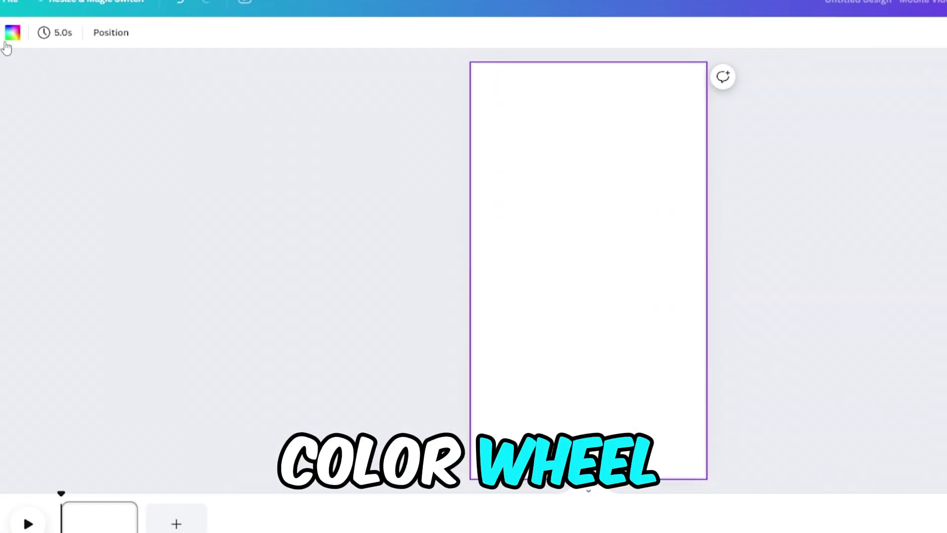
Set the blank page's background color to hex 333243.
click(11, 33)
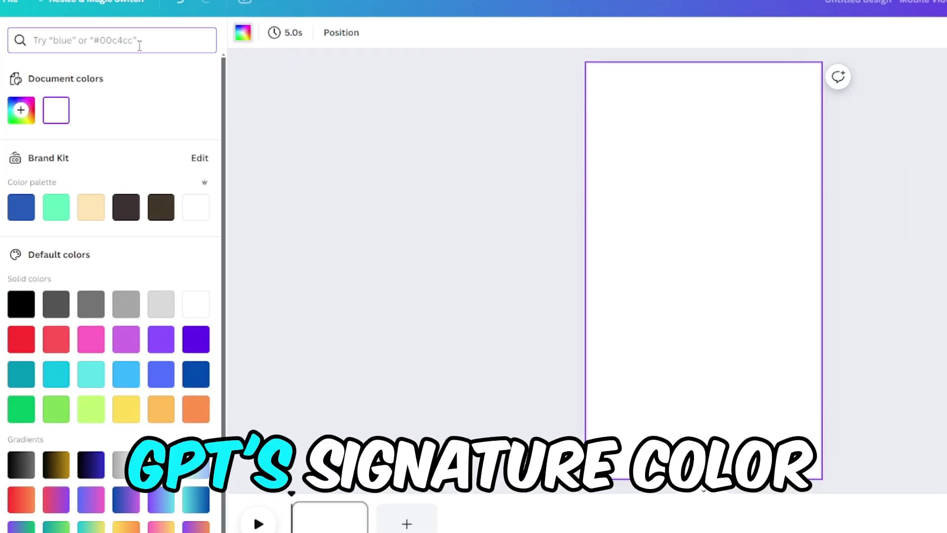
text(33)
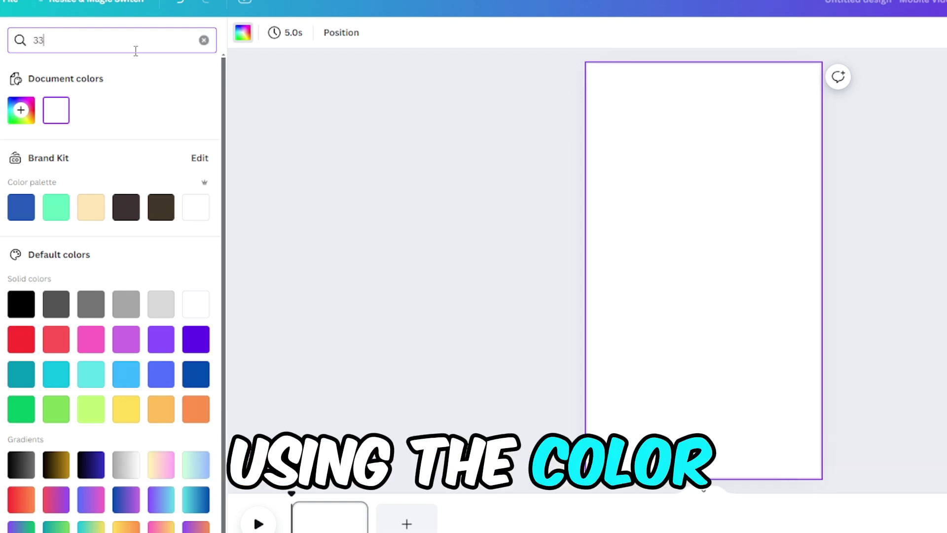
text(3243)
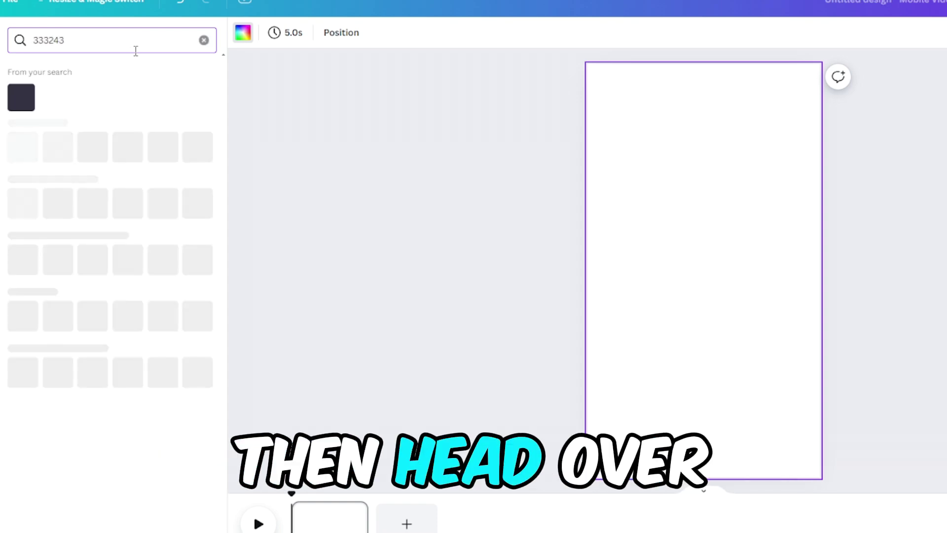
click(20, 100)
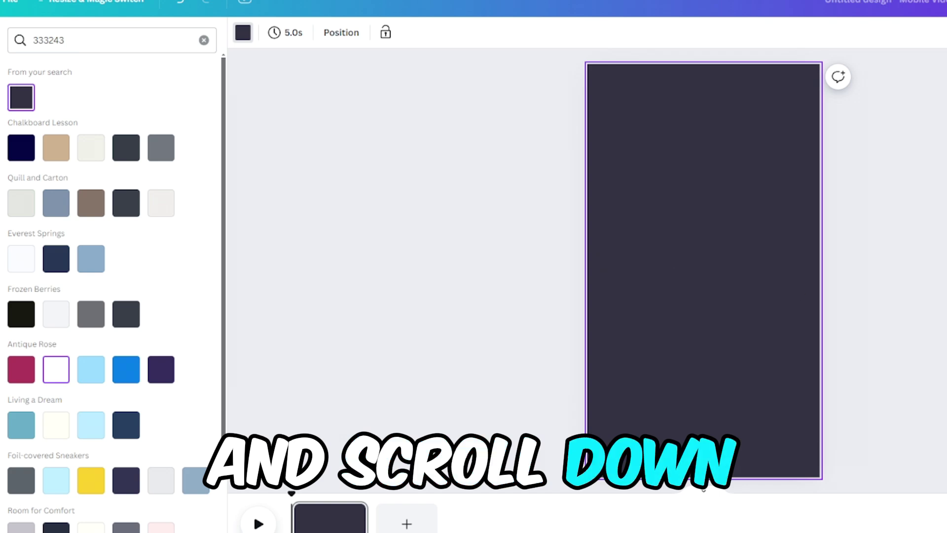
click(673, 298)
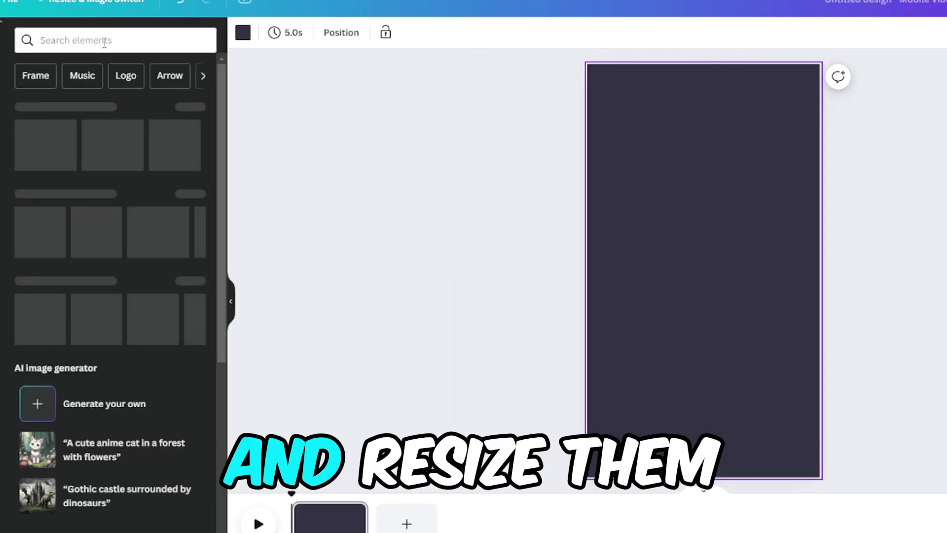
Search the elements for "circle" and add the thin ring outline graphic to the page.
click(104, 41)
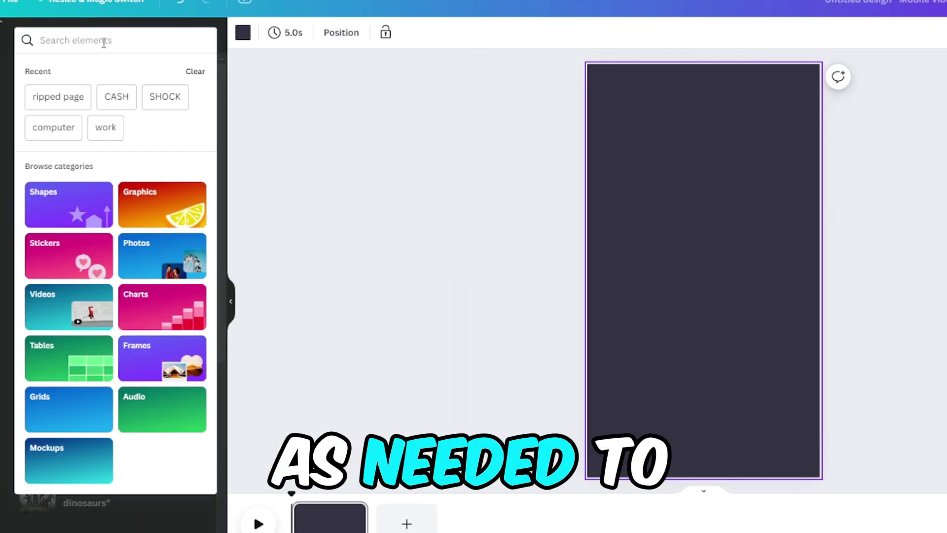
text(circle)
key(Return)
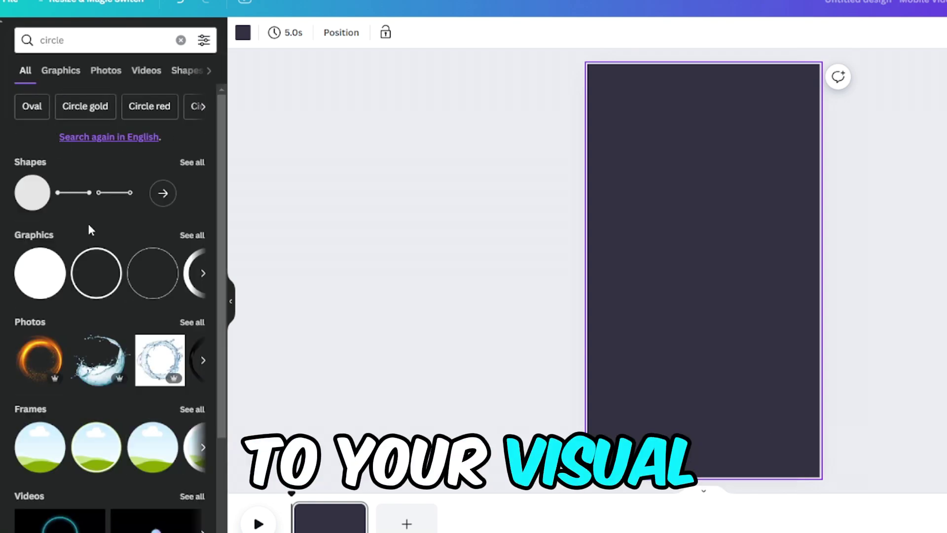
click(100, 285)
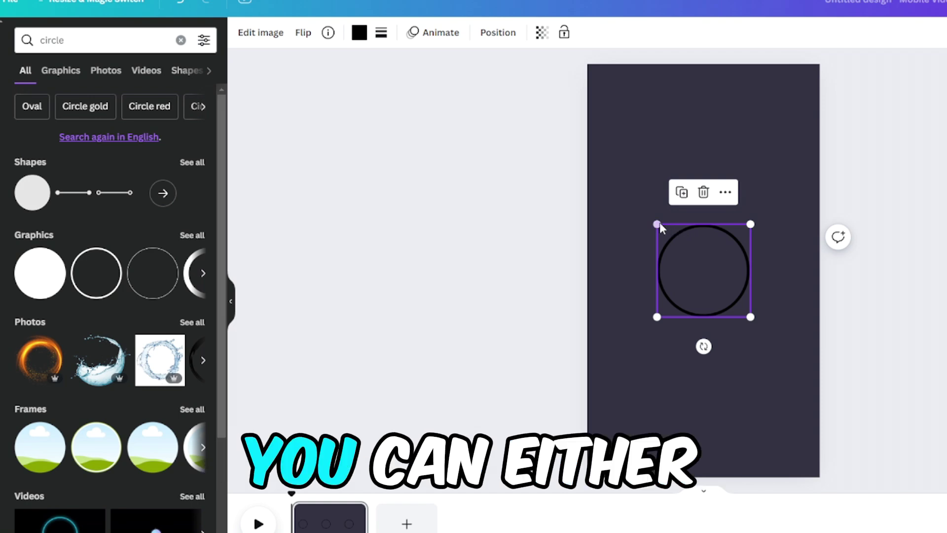
Enlarge the ring to almost the full page width and recolor it off-white.
drag(657, 225, 598, 160)
drag(750, 319, 795, 400)
click(359, 32)
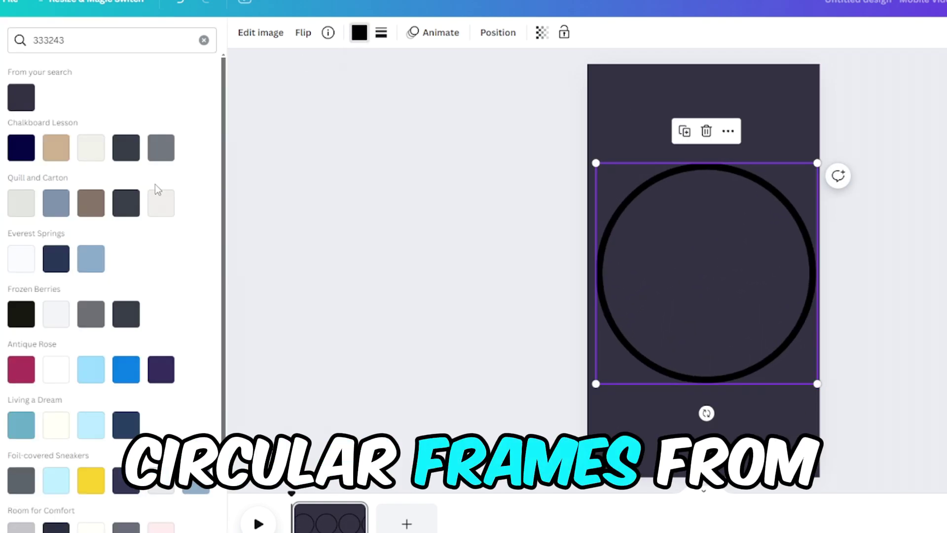
click(100, 155)
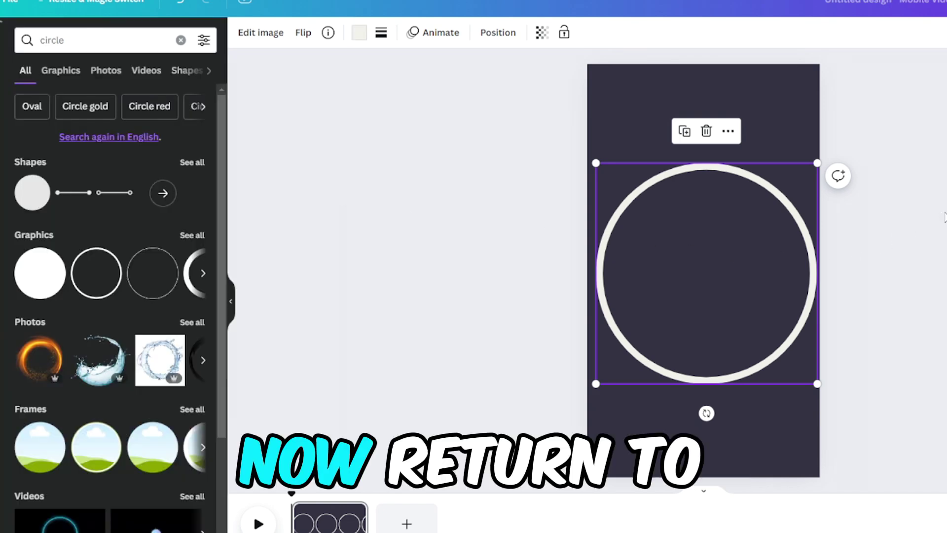
click(945, 217)
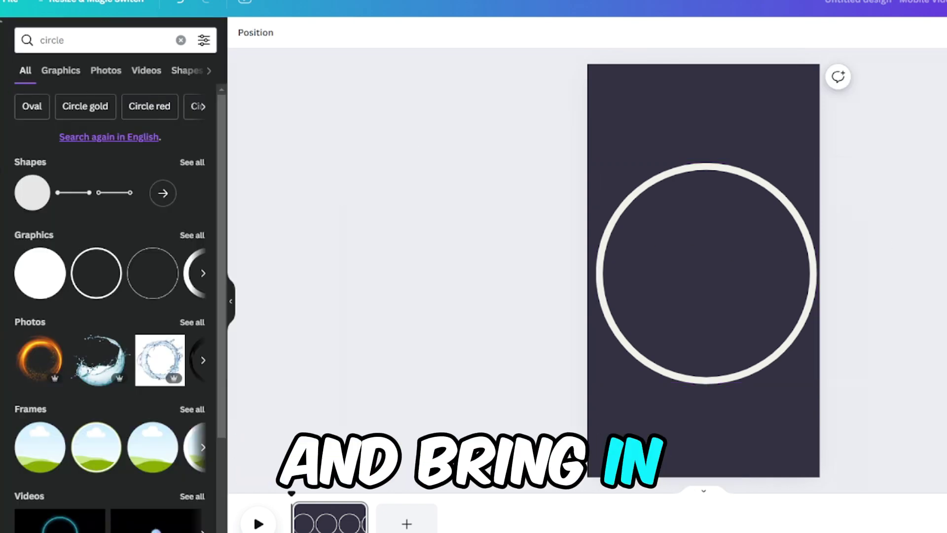
Insert the uploaded beanstalk image with the boy and red mushroom, and enlarge it over the ring.
scroll(132, 266, down, 5)
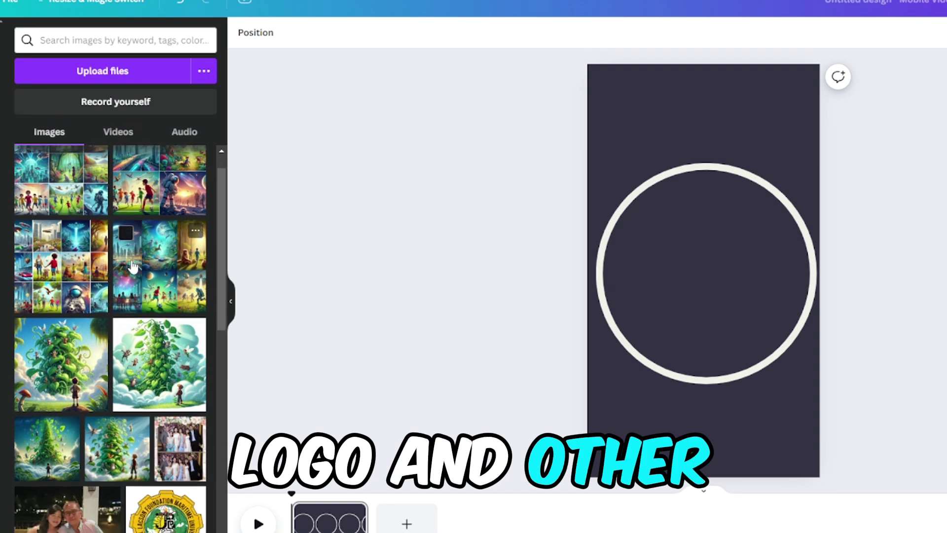
click(61, 262)
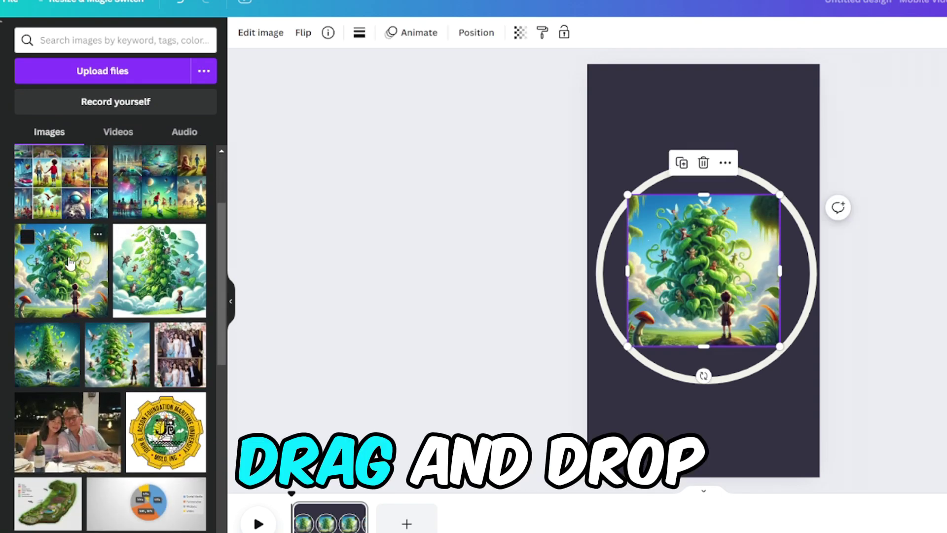
drag(757, 279, 702, 287)
drag(783, 347, 828, 390)
drag(758, 334, 735, 313)
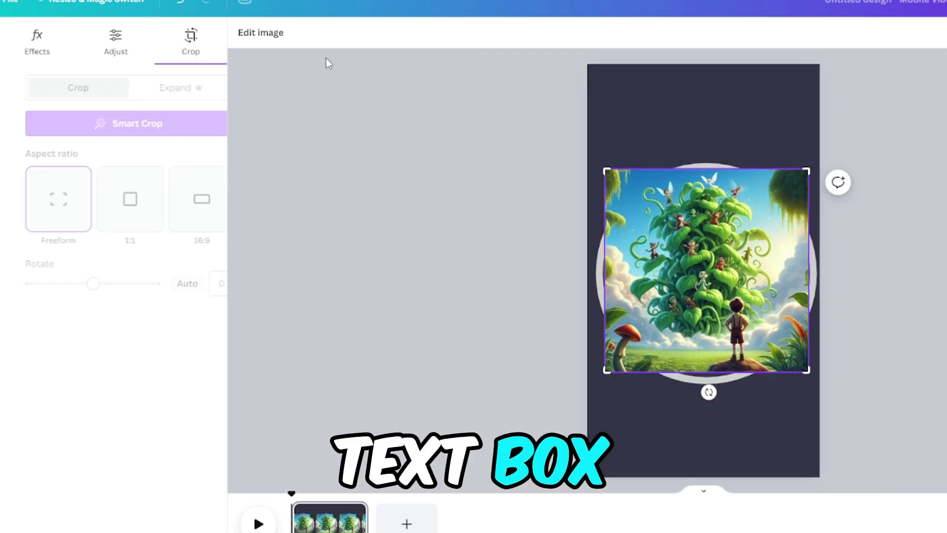
Leave cropping, shrink the beanstalk image to about 839 by 786, and center it within the ring.
click(372, 194)
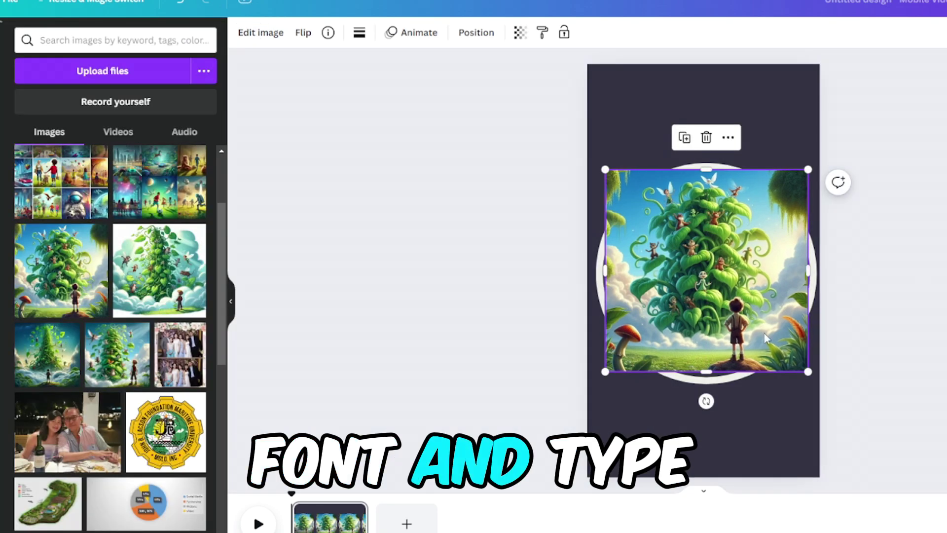
drag(802, 369, 787, 338)
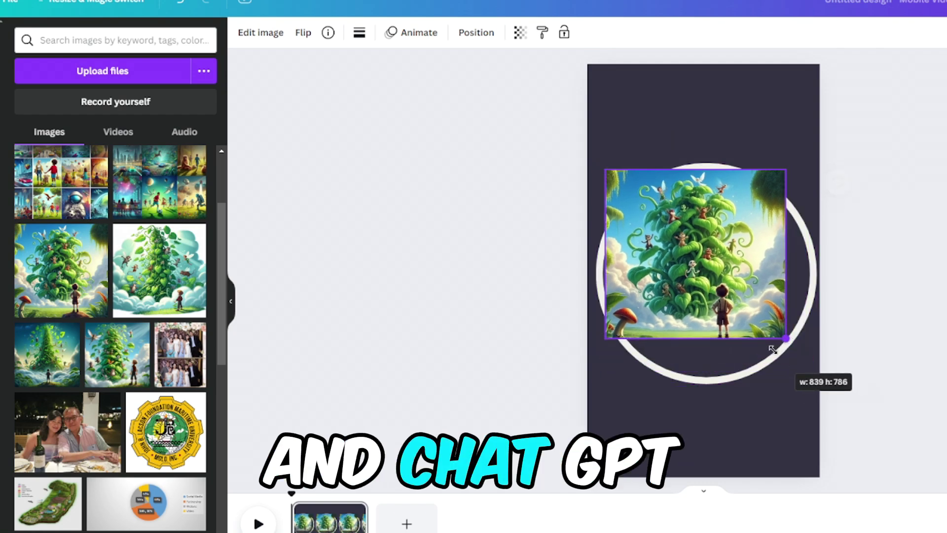
drag(746, 288, 755, 305)
click(715, 83)
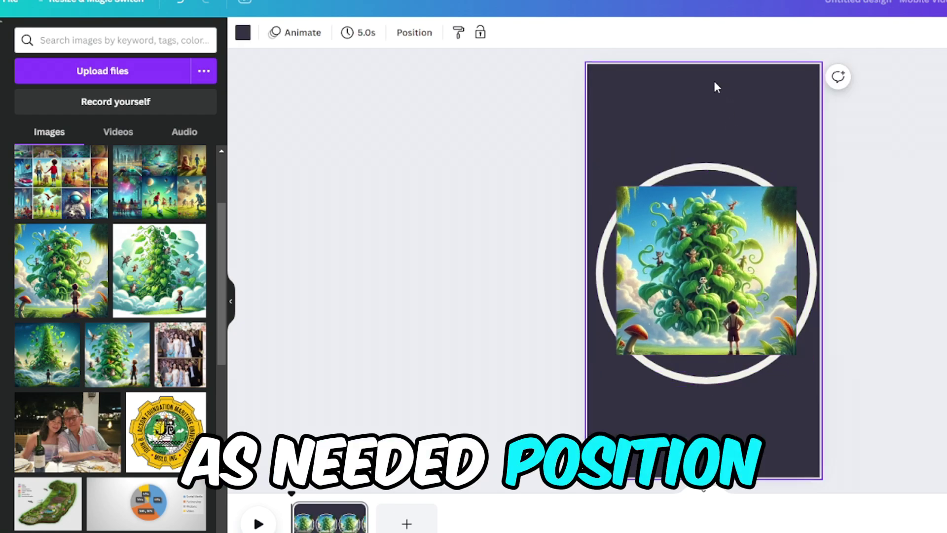
Add a heading text box just below the beanstalk image and color its text off-white to match the ring.
click(2, 148)
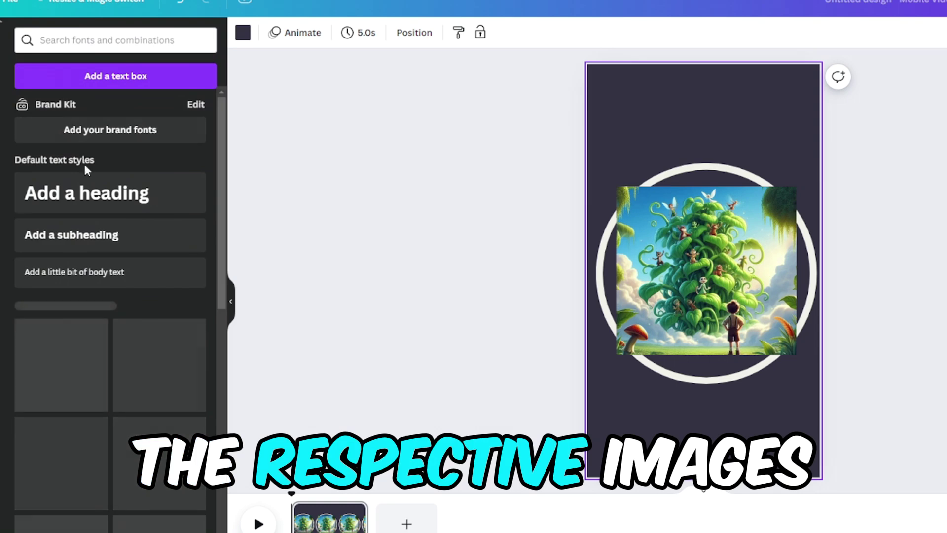
click(98, 195)
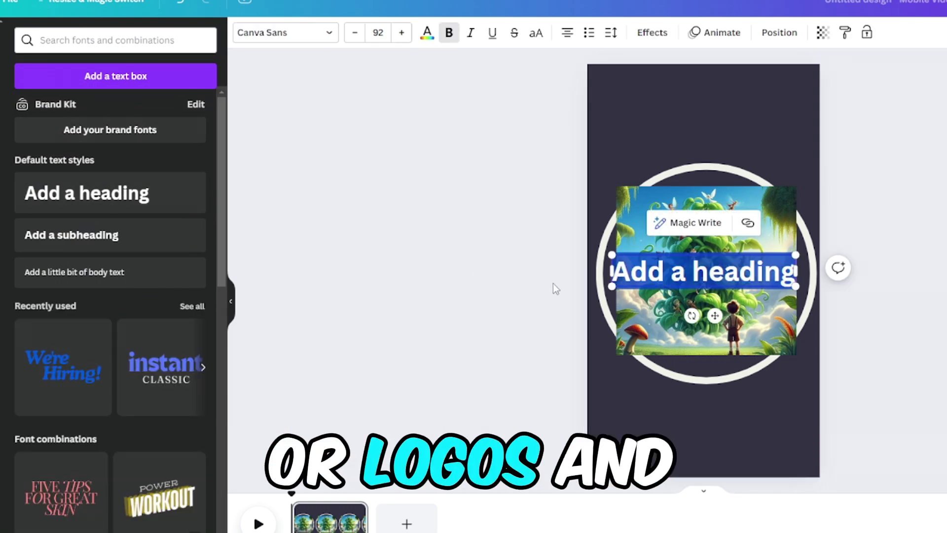
click(713, 282)
drag(742, 276, 732, 393)
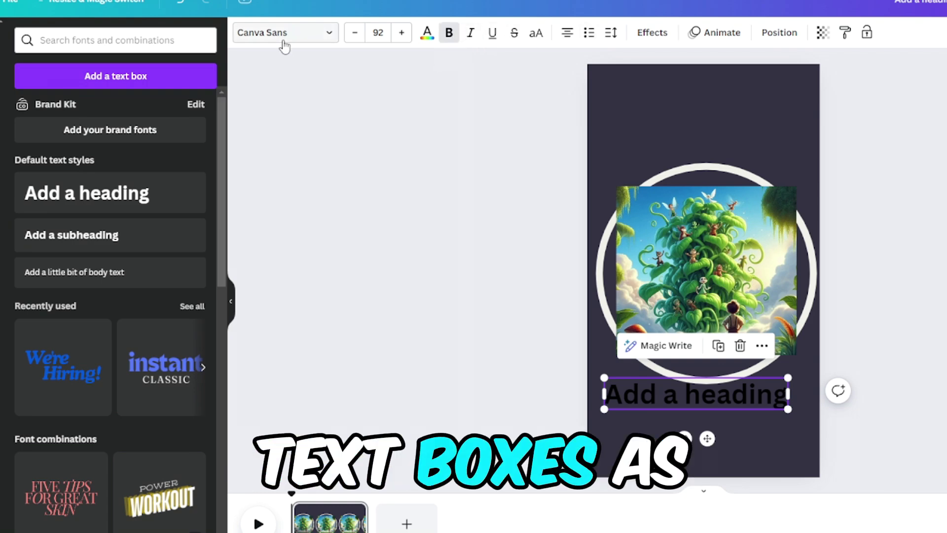
click(429, 35)
click(127, 111)
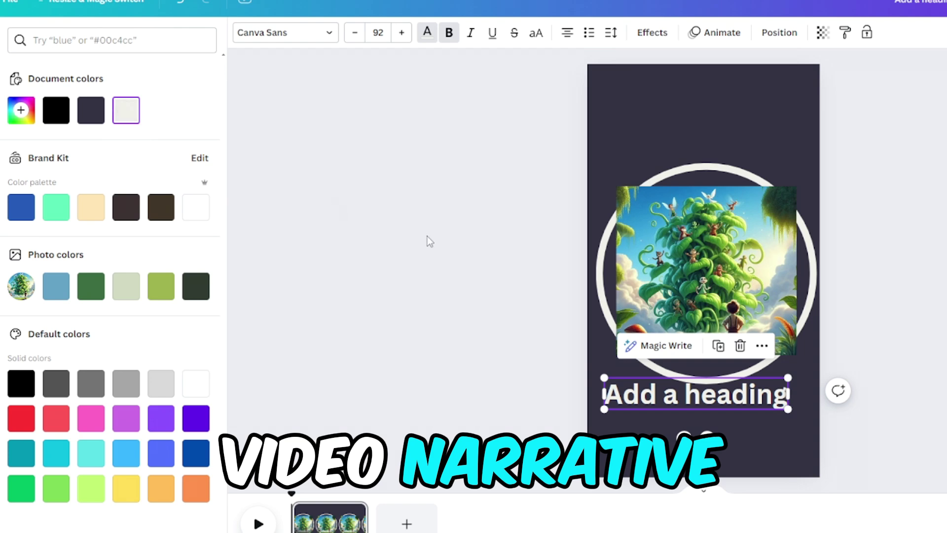
Replace the heading's placeholder text with "Jack and the Beanstalk".
double_click(772, 405)
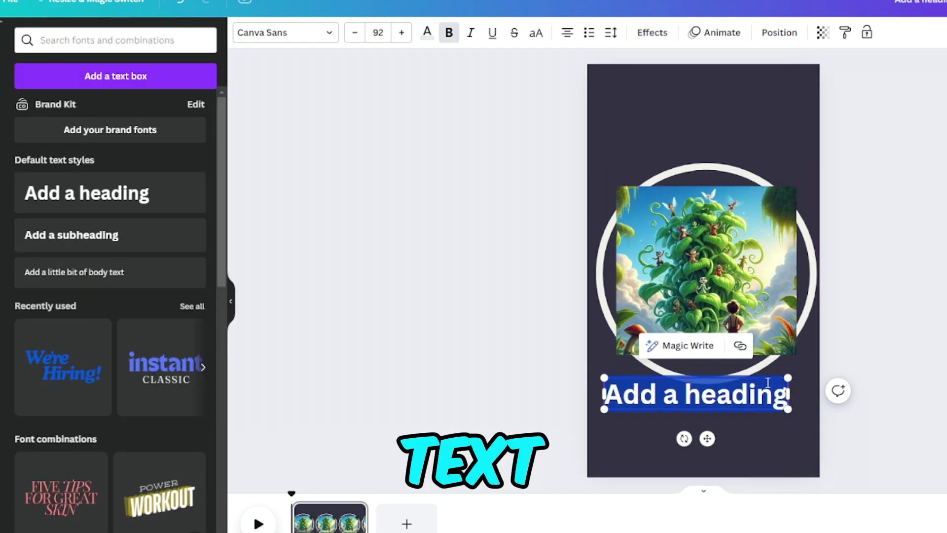
key(BackSpace)
text(Jack)
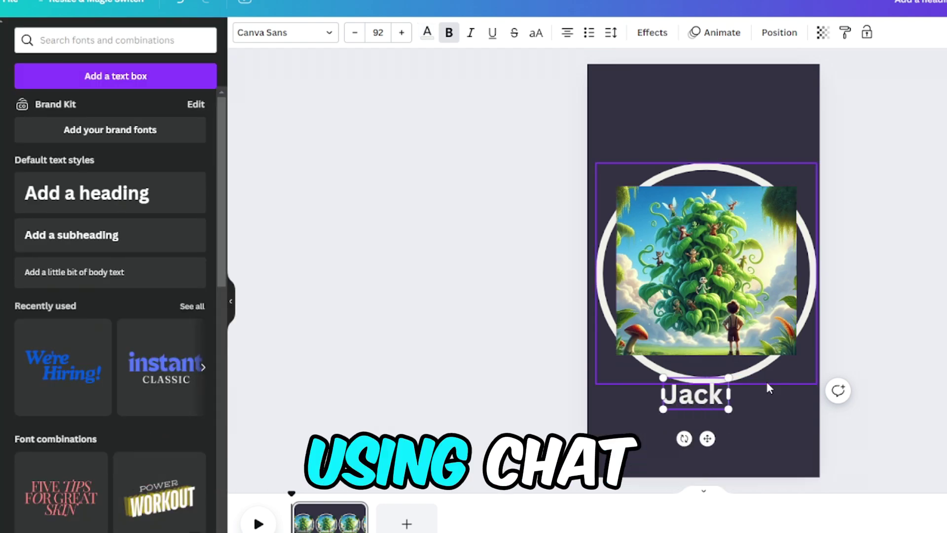
text( and the Bea)
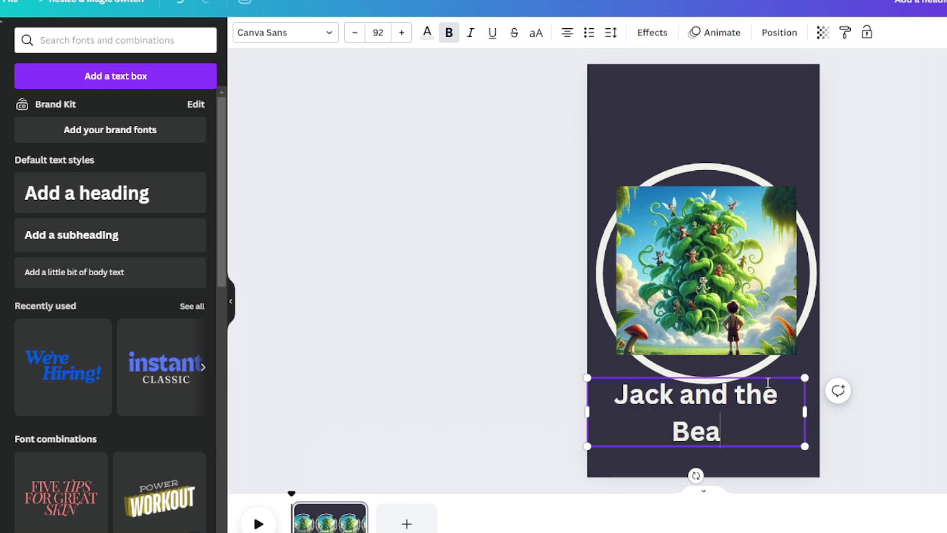
text(nstalk)
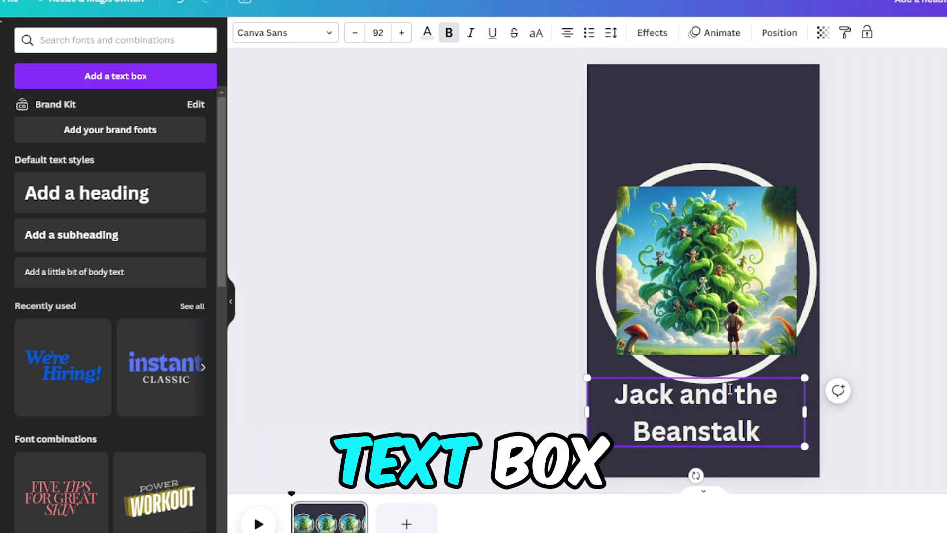
key(Escape)
Move the ring, image and title up the page together, and reduce the title to about size 79.8, centered beneath the image.
drag(867, 391, 702, 163)
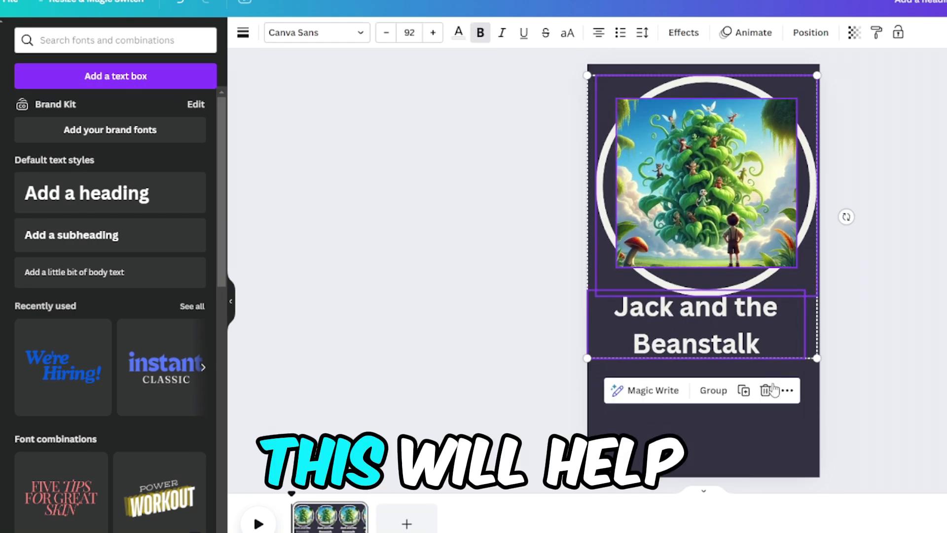
click(798, 377)
click(733, 344)
drag(726, 334, 734, 328)
drag(817, 358, 786, 344)
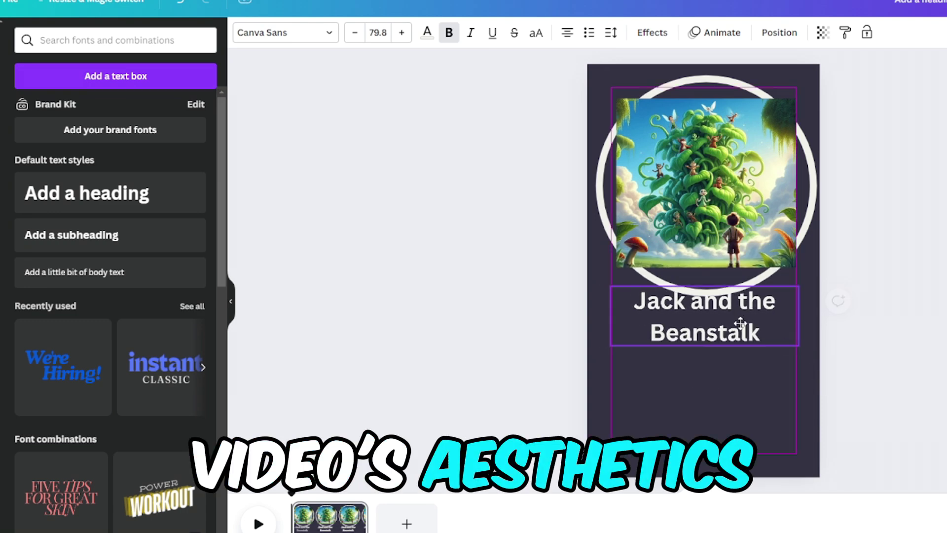
click(292, 271)
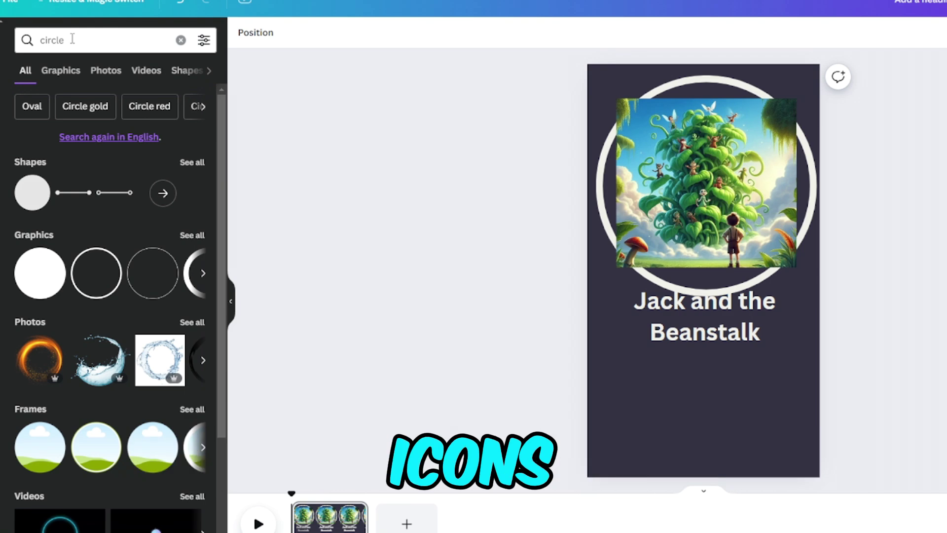
Add the fiery orange circle photo, enlarge it beyond the page width, and position it around the beanstalk image.
click(41, 349)
drag(734, 259, 720, 146)
drag(783, 249, 888, 355)
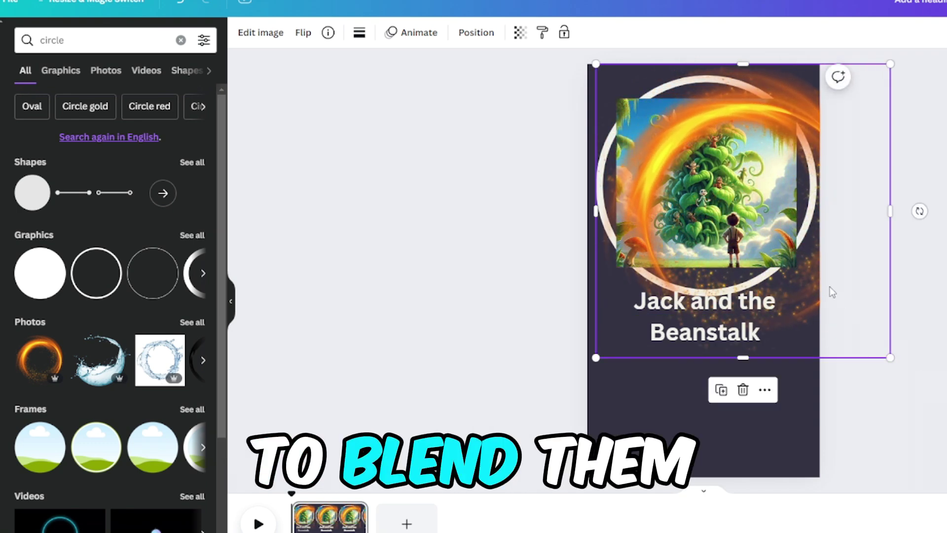
drag(796, 281, 752, 266)
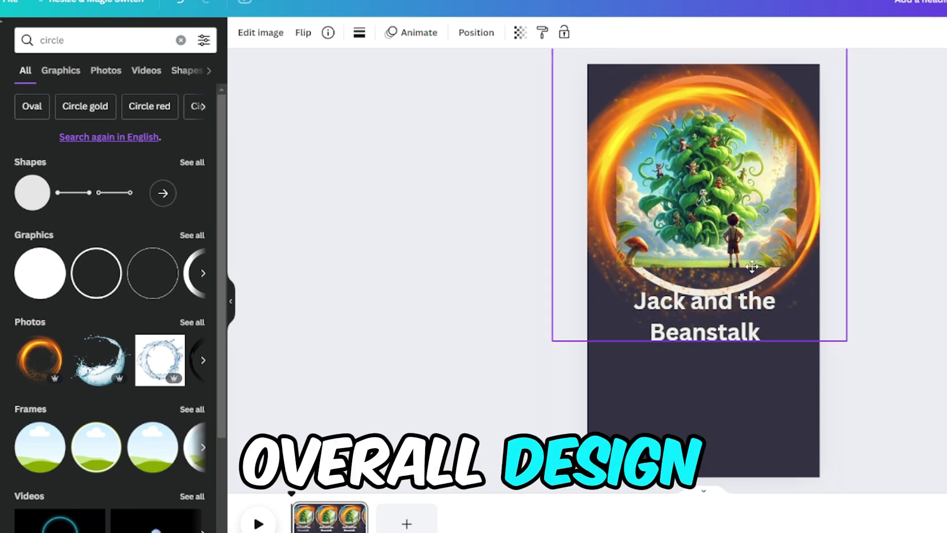
Set the "Jack and the Beanstalk" title's font to Helvetica World and shift the title slightly lower beneath the ring.
key(Escape)
click(732, 337)
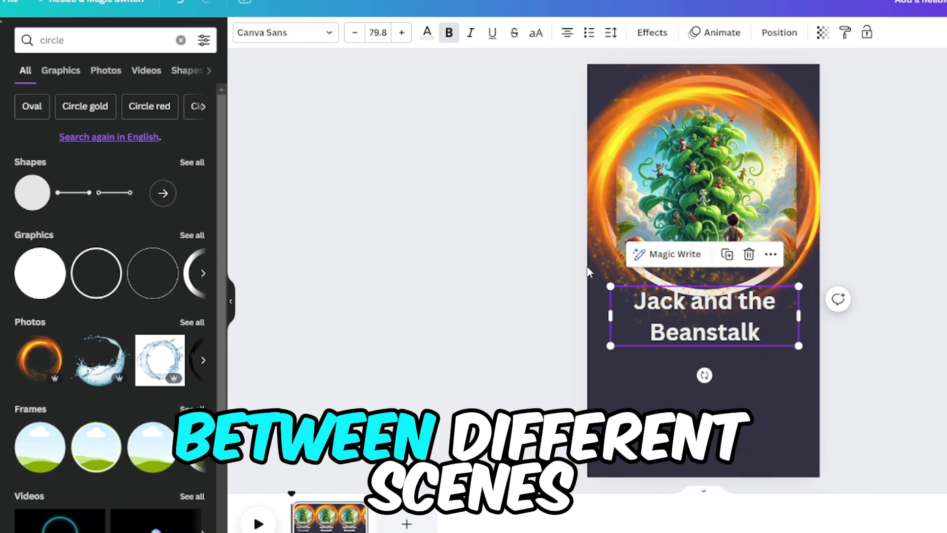
click(329, 34)
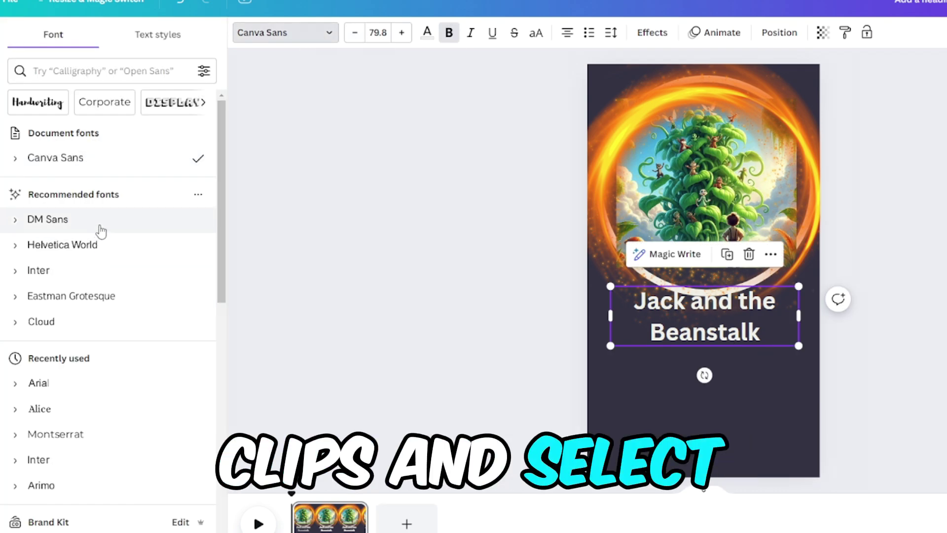
scroll(54, 222, down, 2)
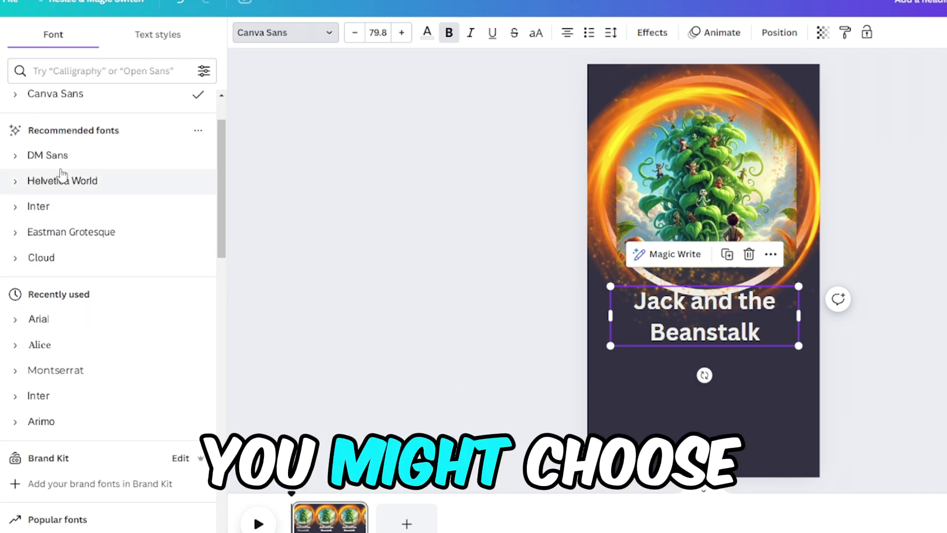
click(72, 180)
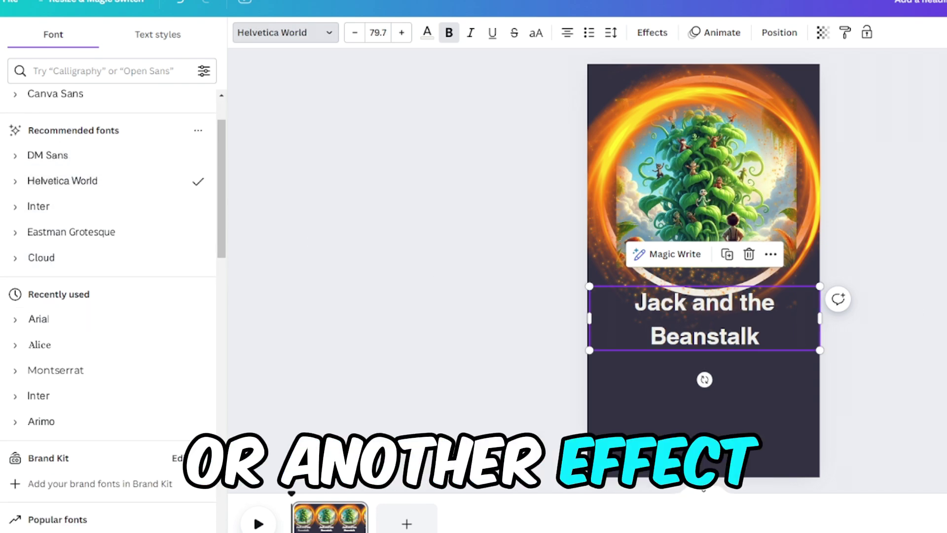
drag(734, 316, 732, 323)
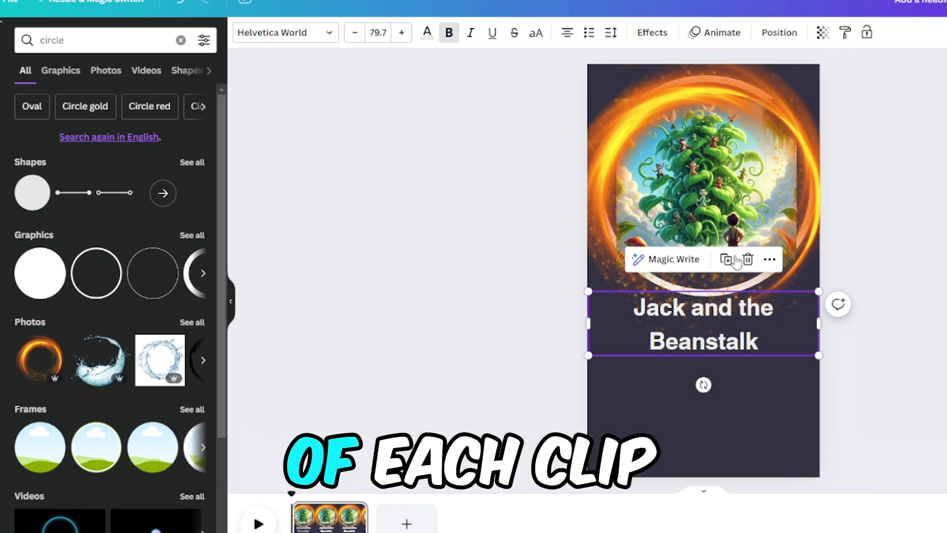
Duplicate the finished title page twice to make three identical pages in the timeline.
click(231, 299)
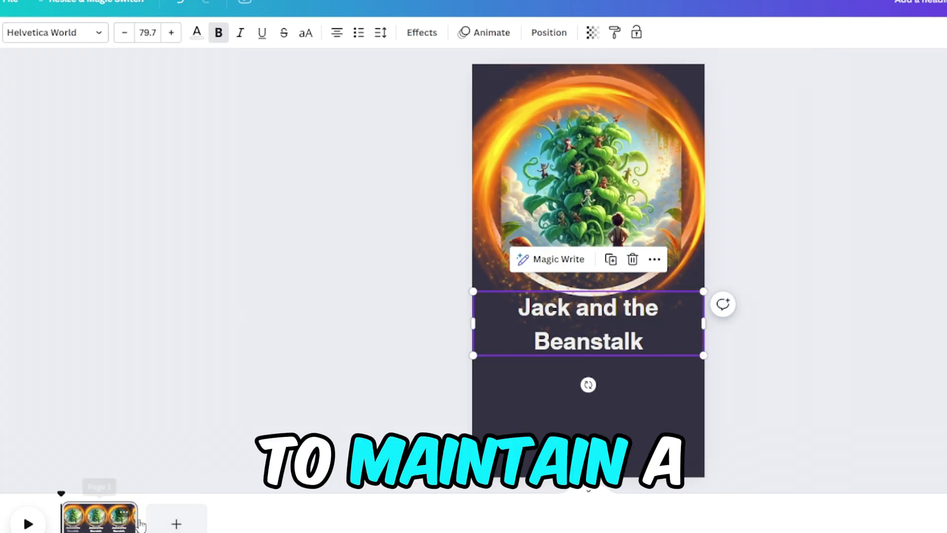
drag(133, 517, 175, 525)
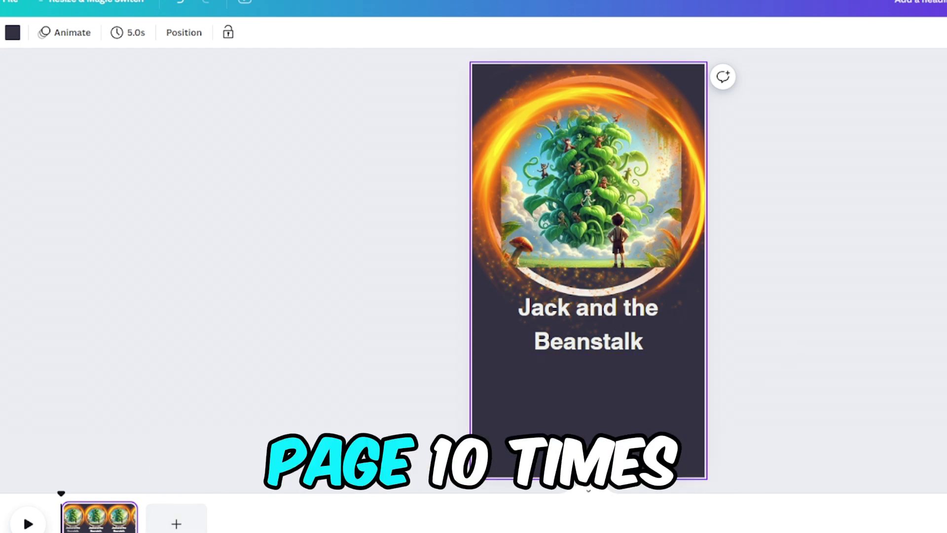
right_click(121, 498)
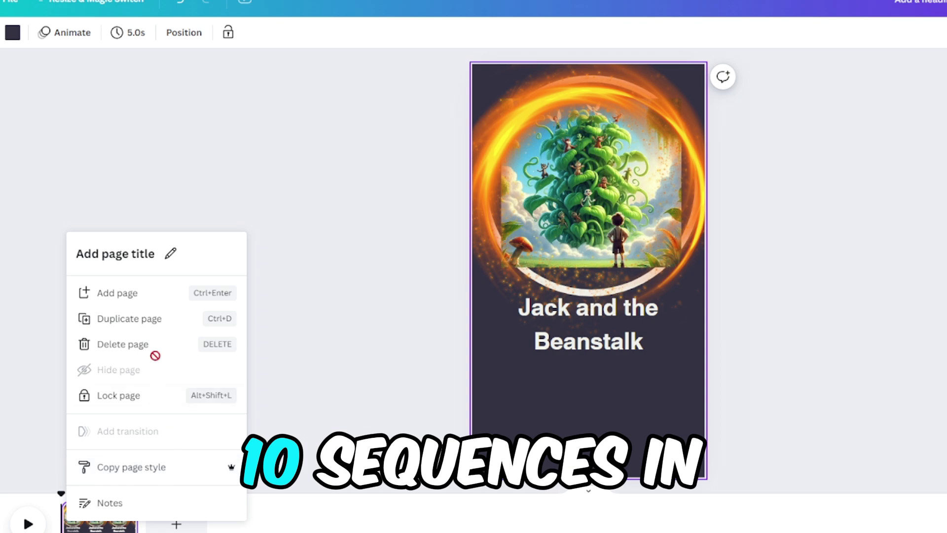
click(158, 323)
right_click(181, 518)
click(232, 313)
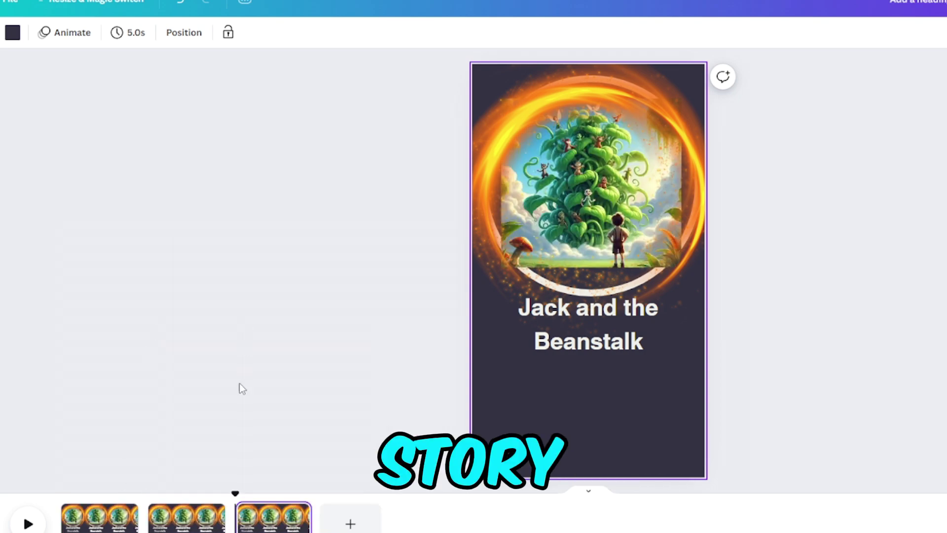
right_click(276, 525)
click(362, 323)
right_click(351, 523)
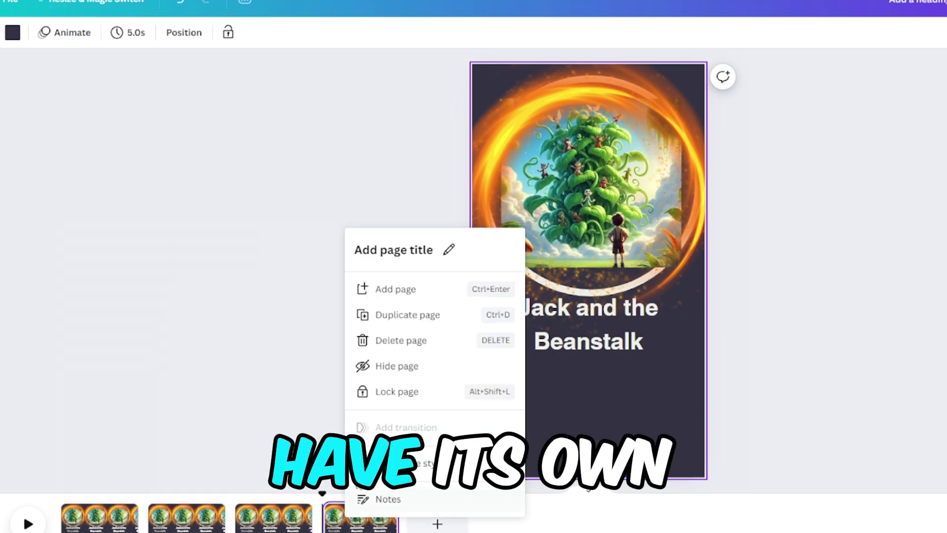
click(439, 341)
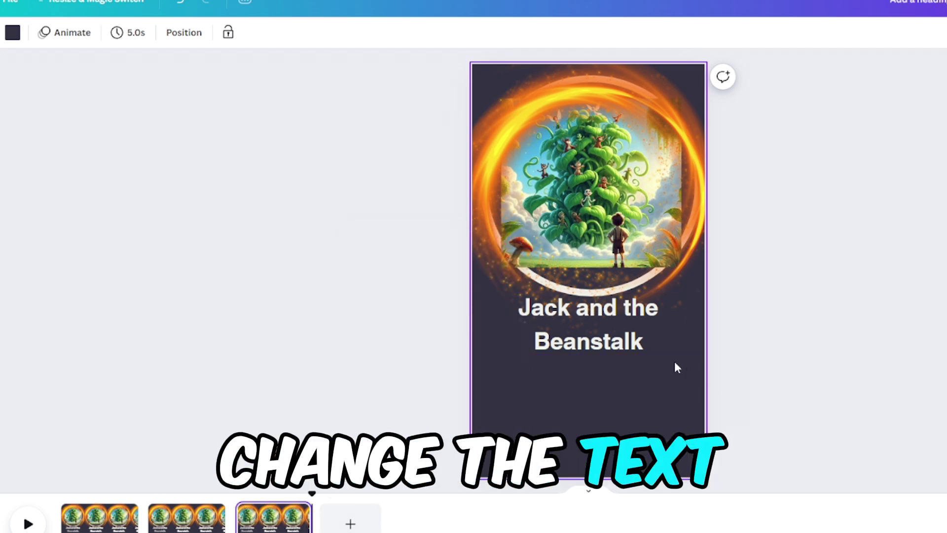
click(671, 345)
click(201, 520)
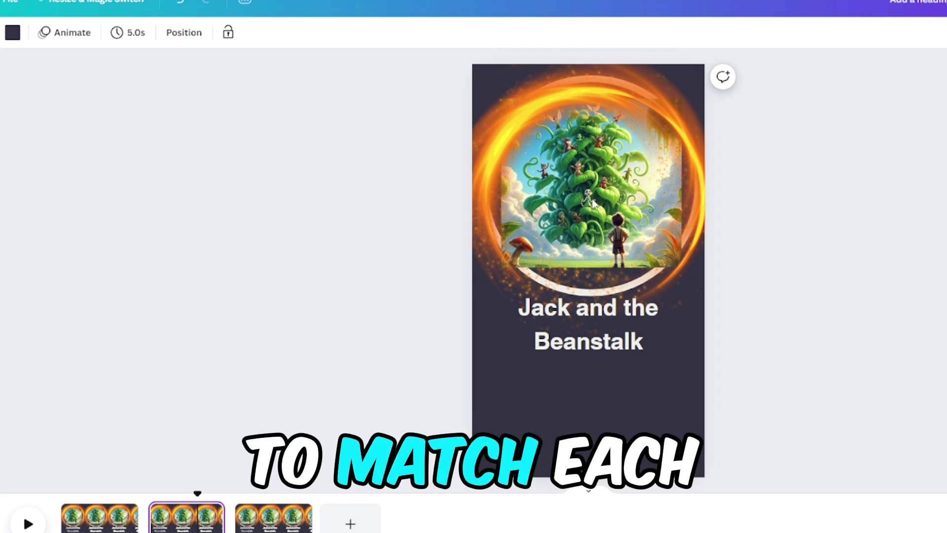
Duplicate the third title page and duplicate the new copy as well, extending the video with identical pages.
click(296, 513)
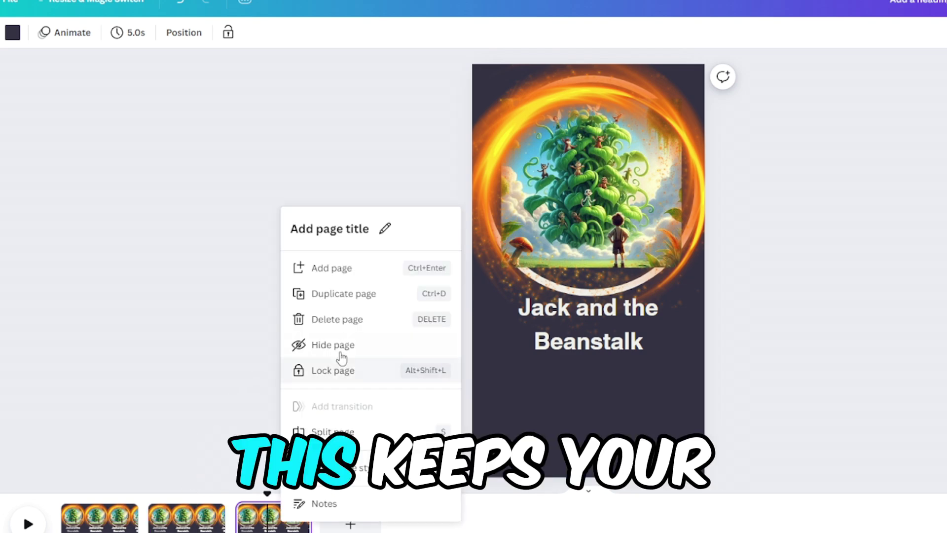
click(356, 296)
click(383, 513)
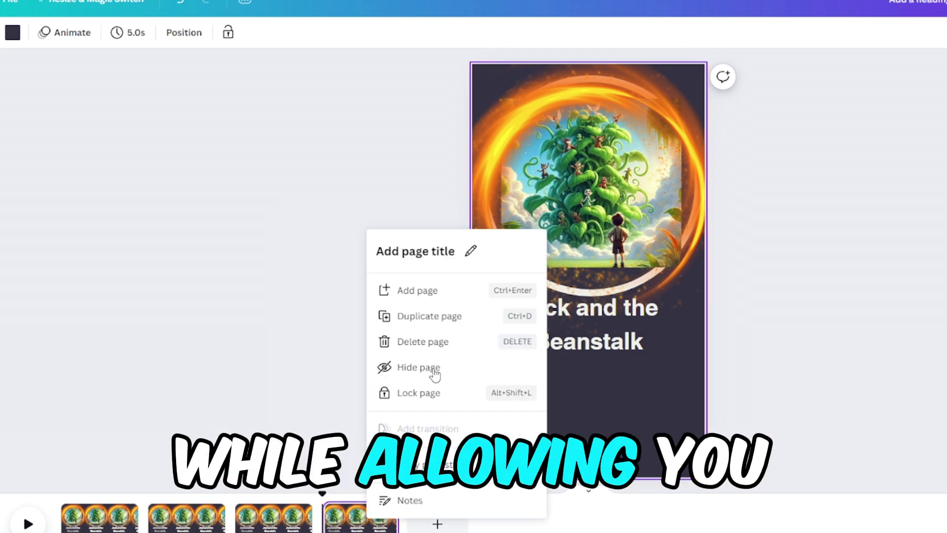
click(461, 327)
click(446, 513)
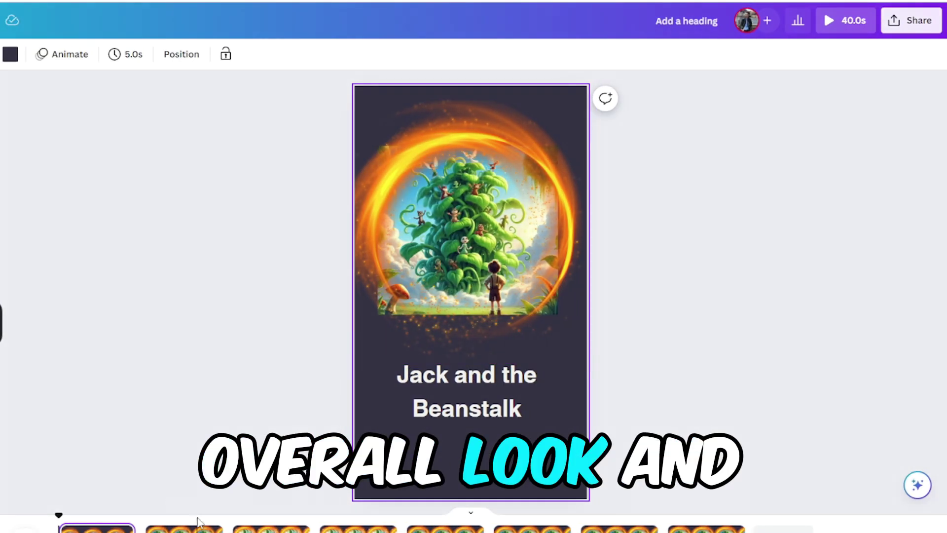
Look through the second, third and fourth pages to check each scene's image and story text.
click(184, 529)
click(270, 529)
click(375, 529)
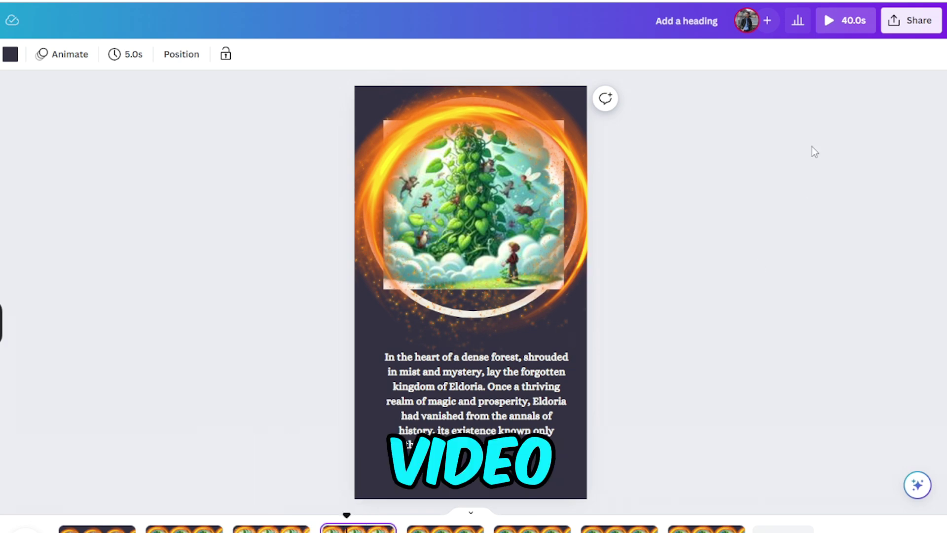
Open the download settings to check the file type, quality and page selection, and close them without exporting.
click(906, 34)
click(761, 338)
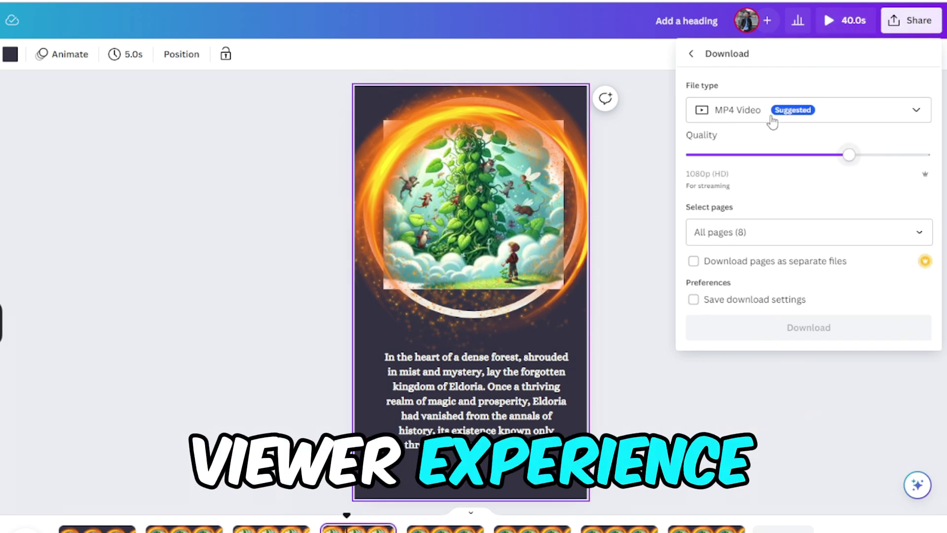
click(739, 423)
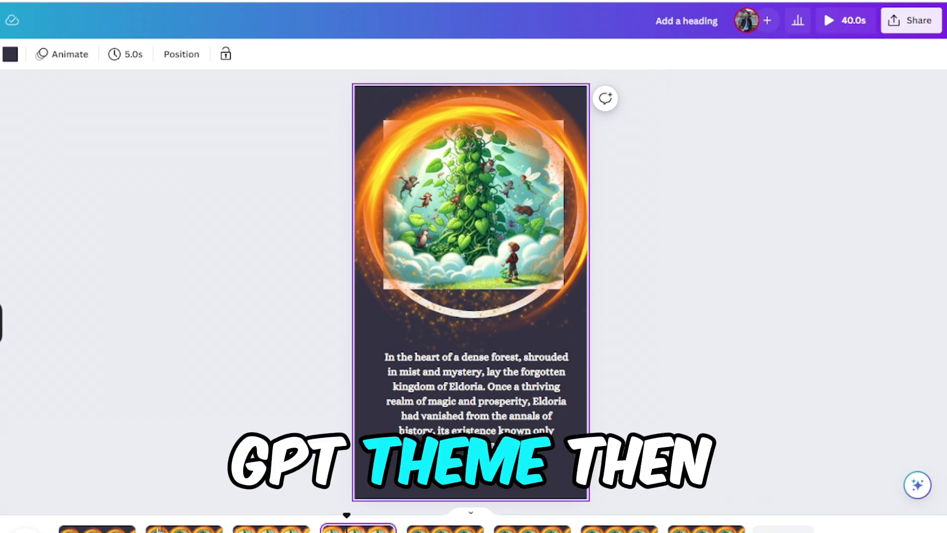